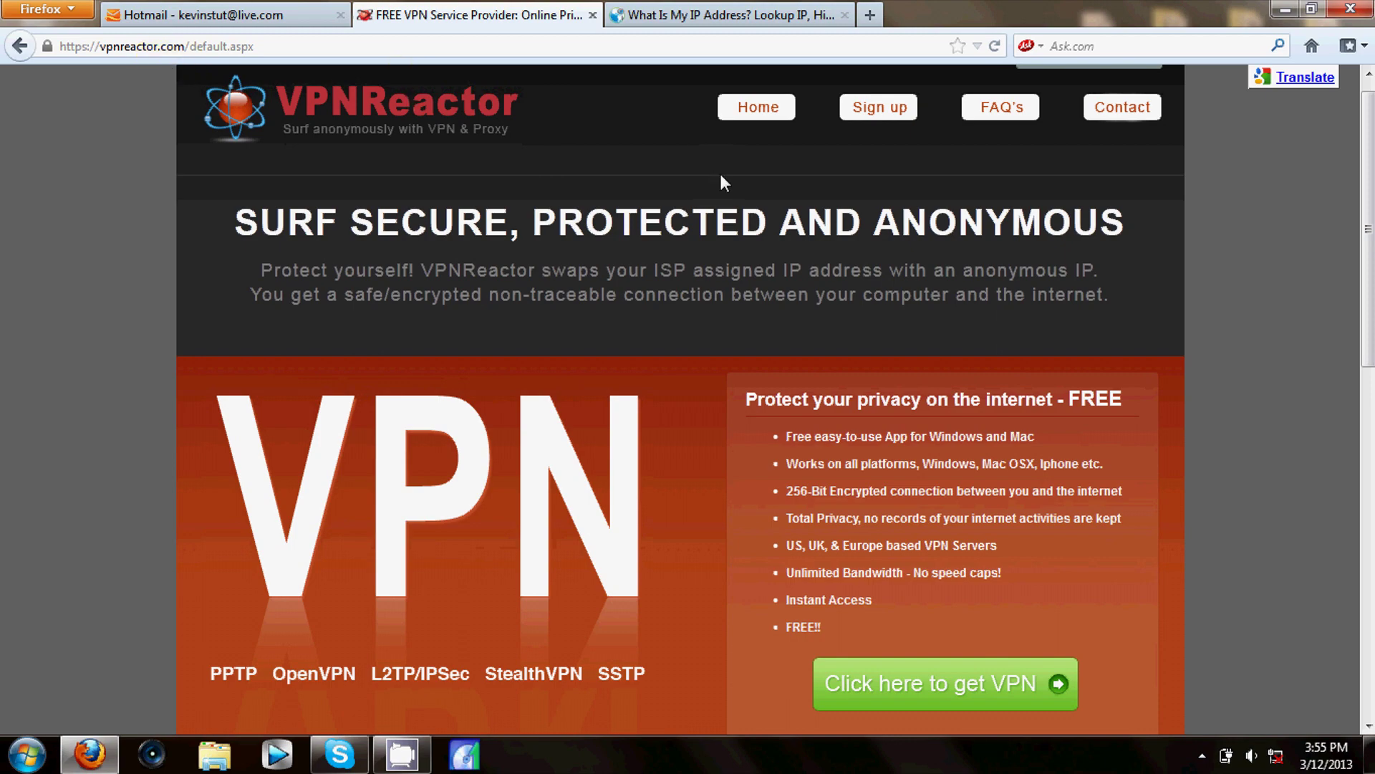
- Check the current IP 65.19.131.250 on What Is My IP Address, then return to VPNReactor
left_click(666, 15)
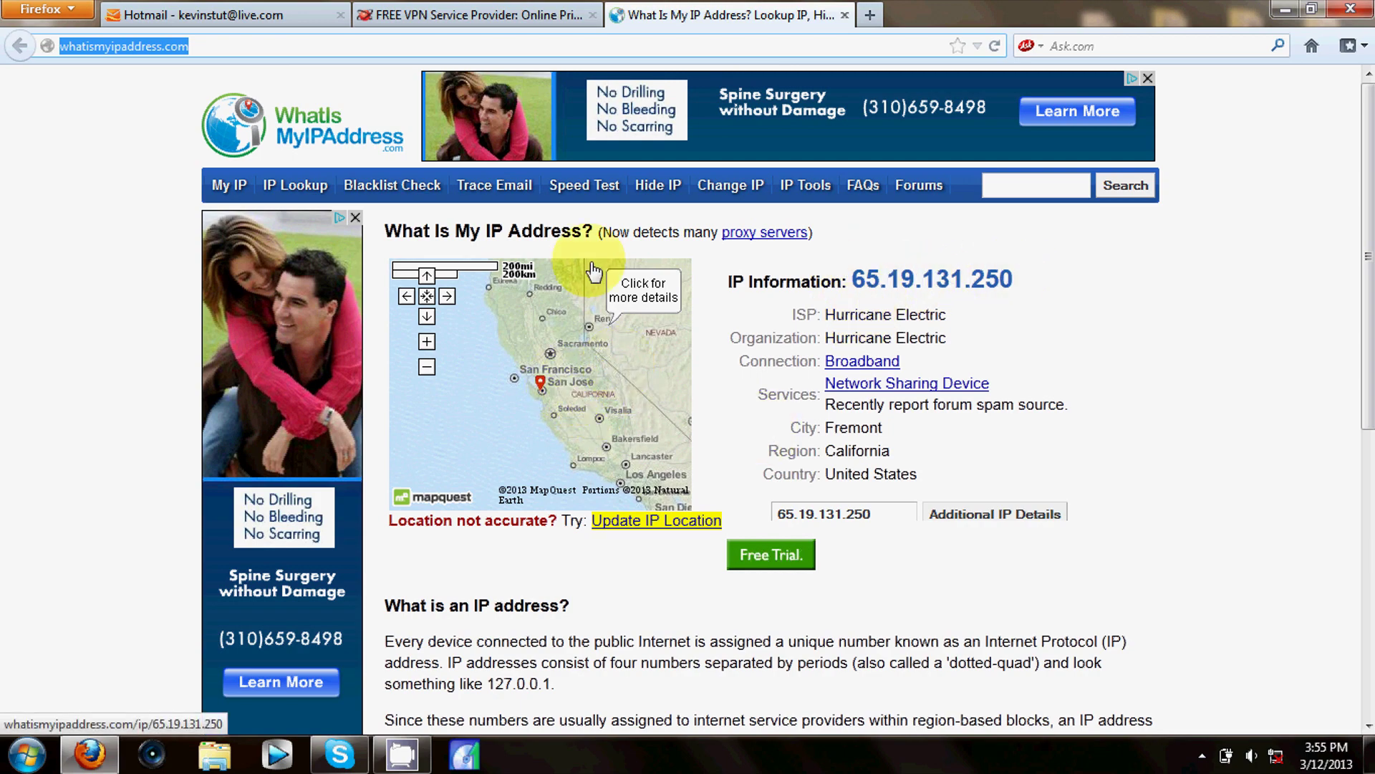
left_click(500, 14)
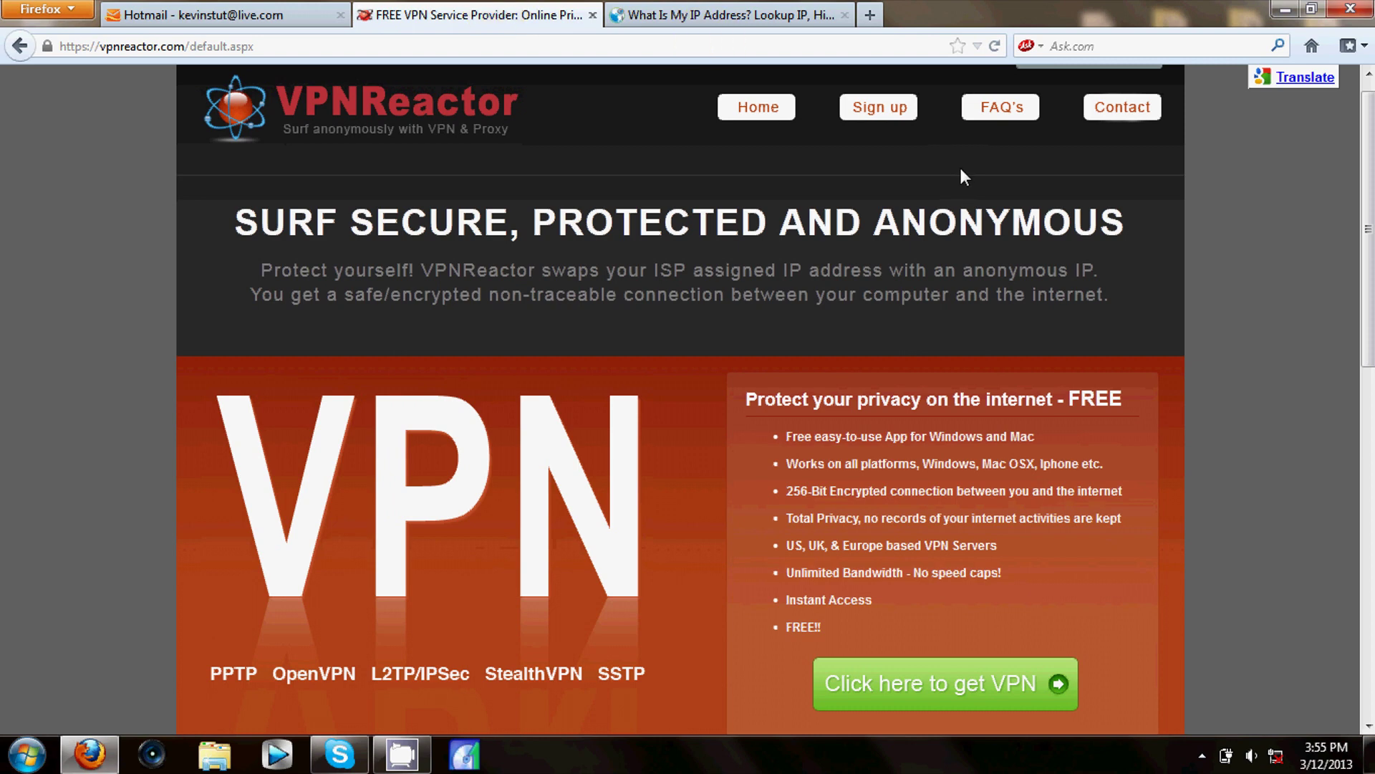
- Choose the free Basic plan and enter the name, username and e-mail address
left_click(895, 109)
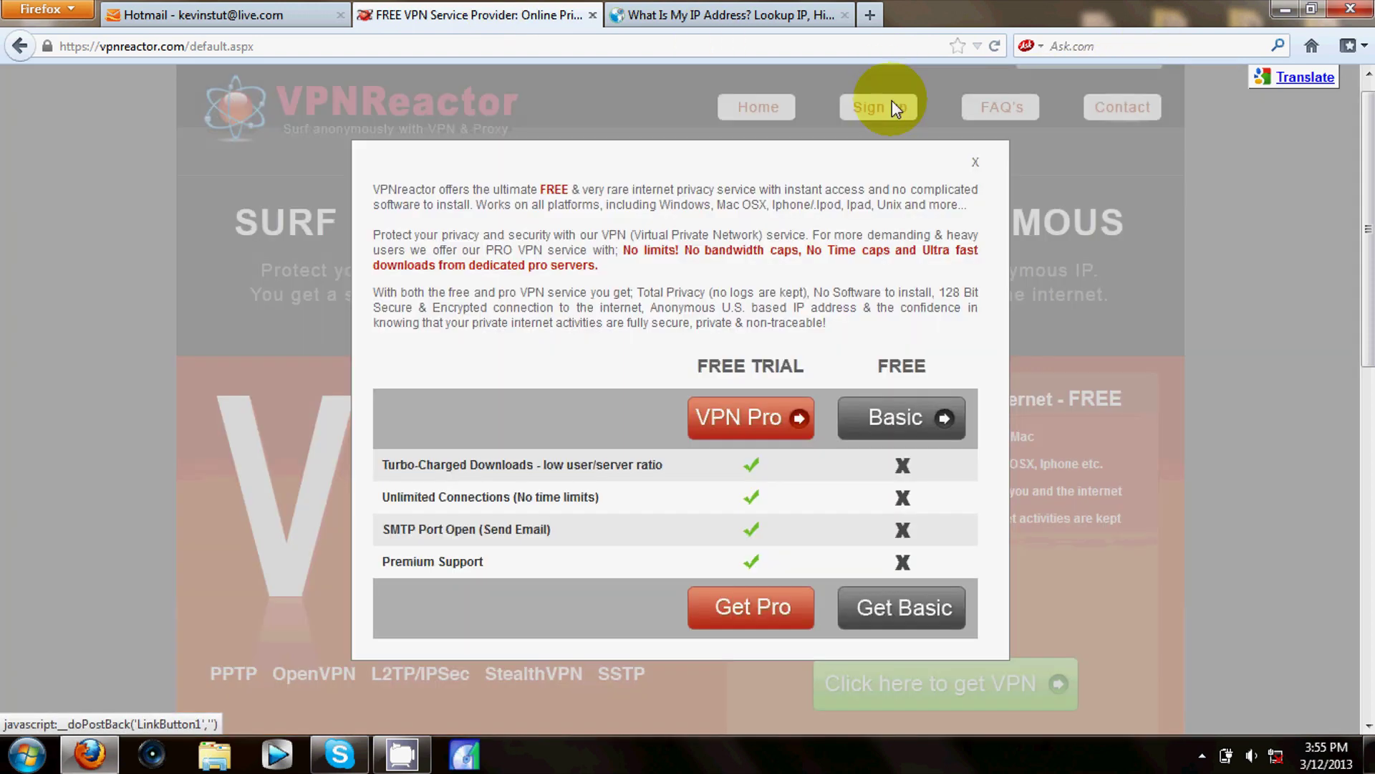
left_click(925, 421)
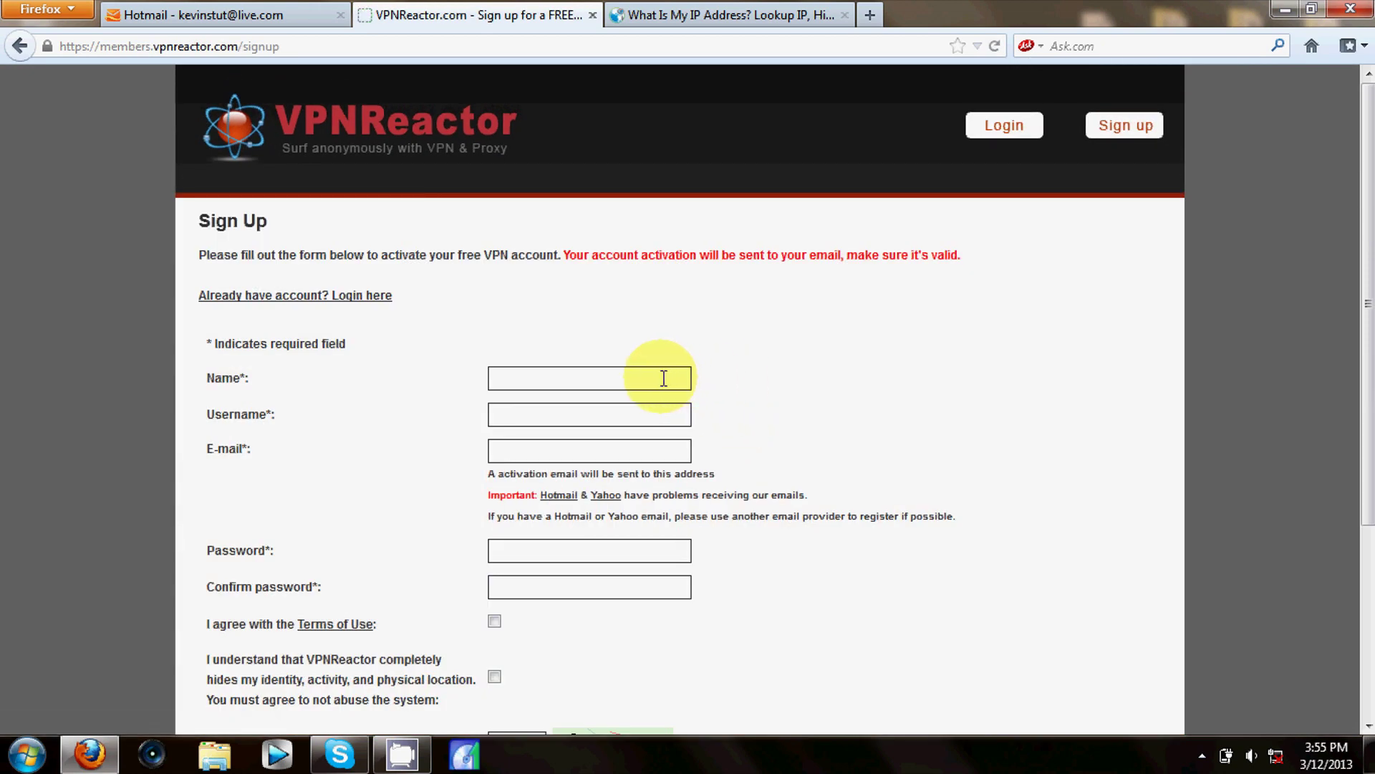
left_click(663, 377)
type("Kevin")
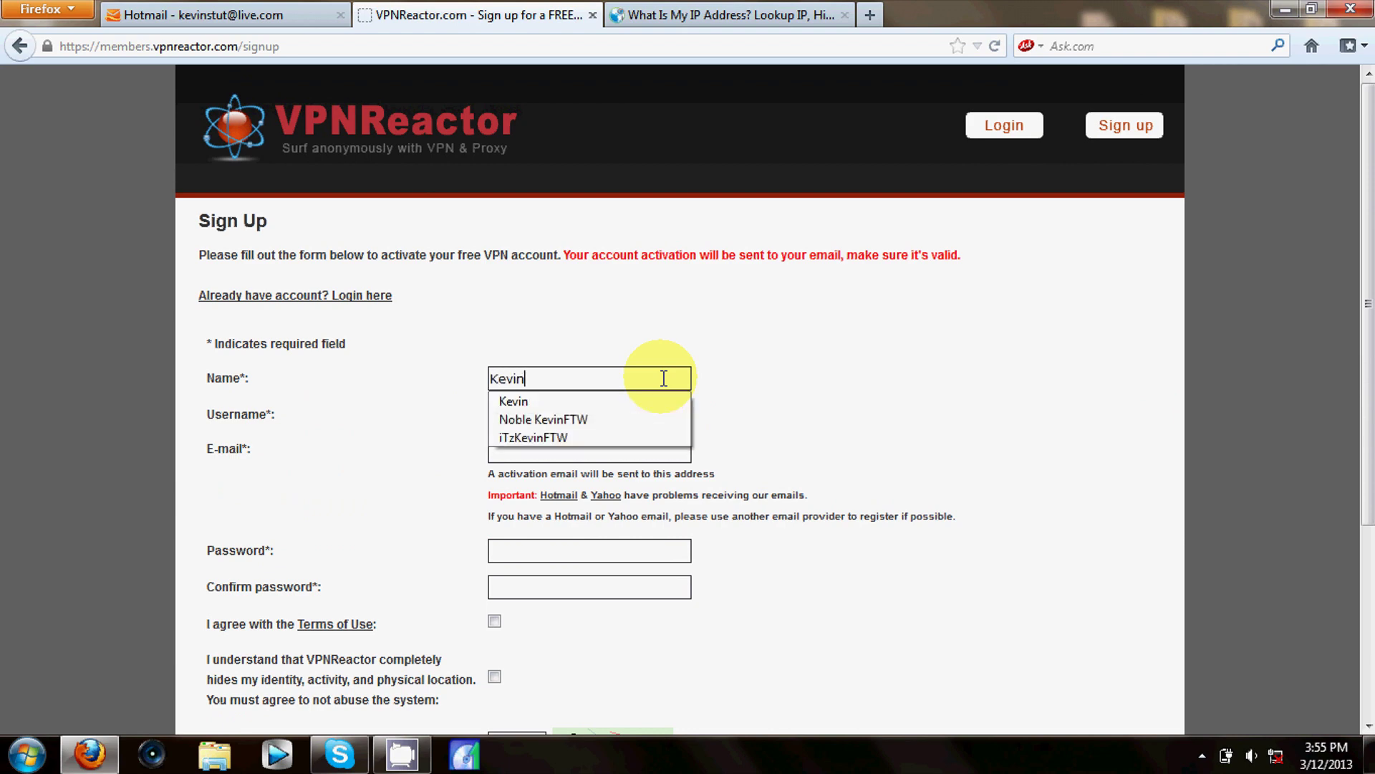
left_click(542, 415)
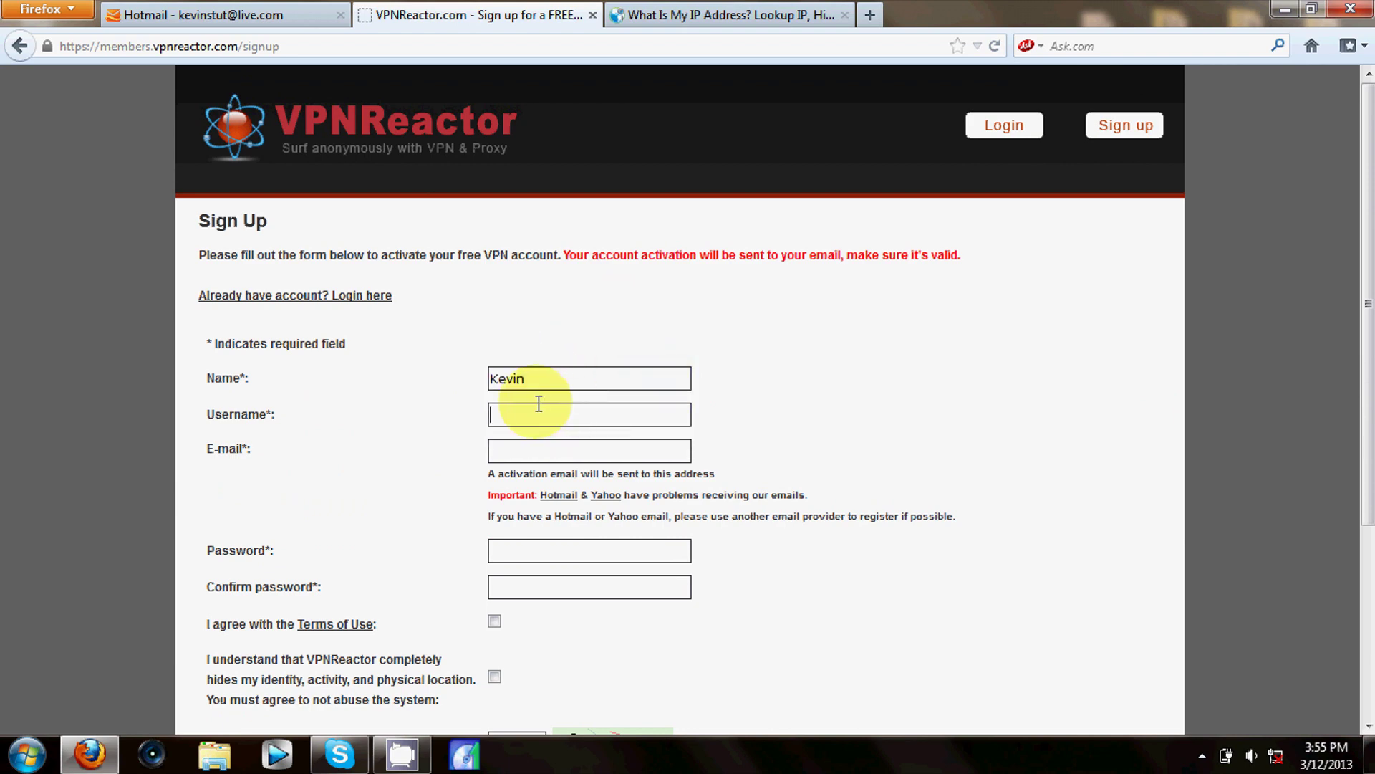
type("KevinzV")
type("PNyo")
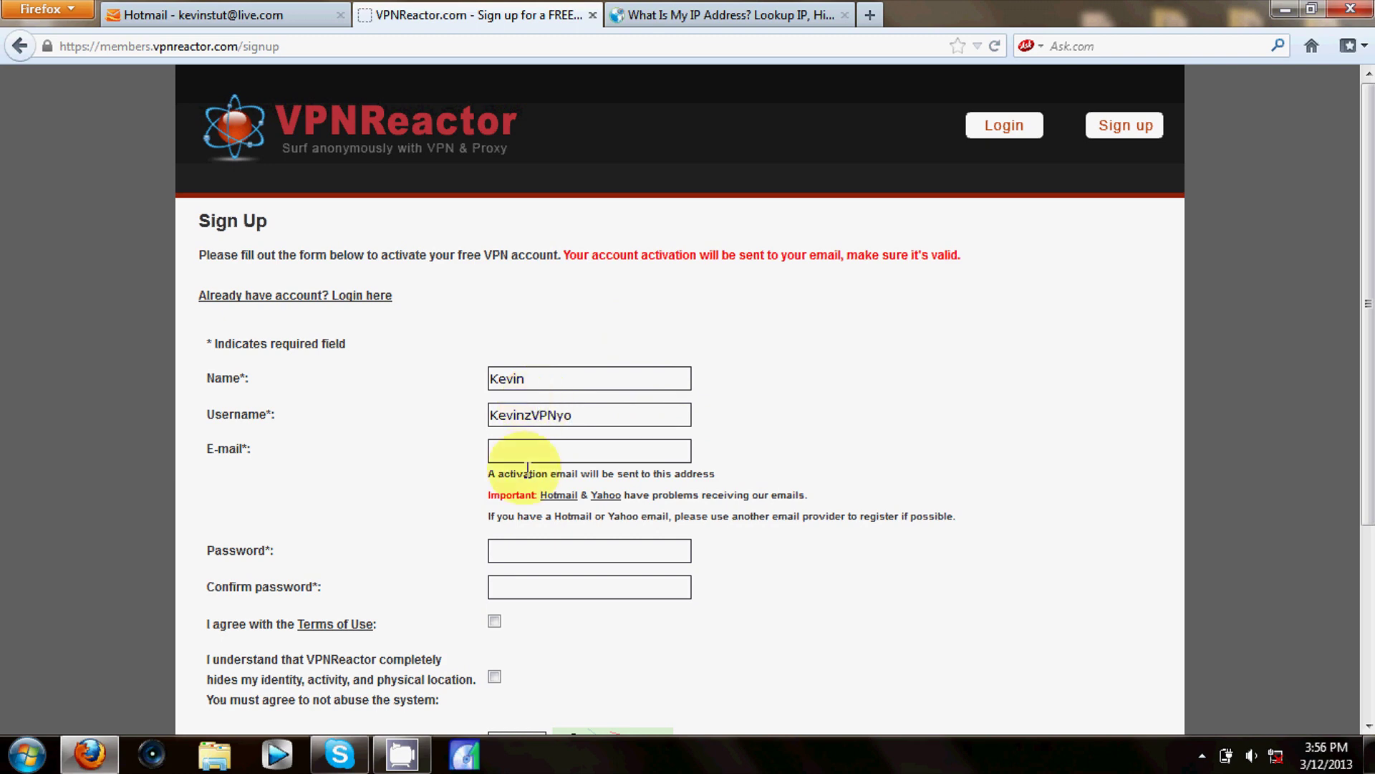
left_click(526, 452)
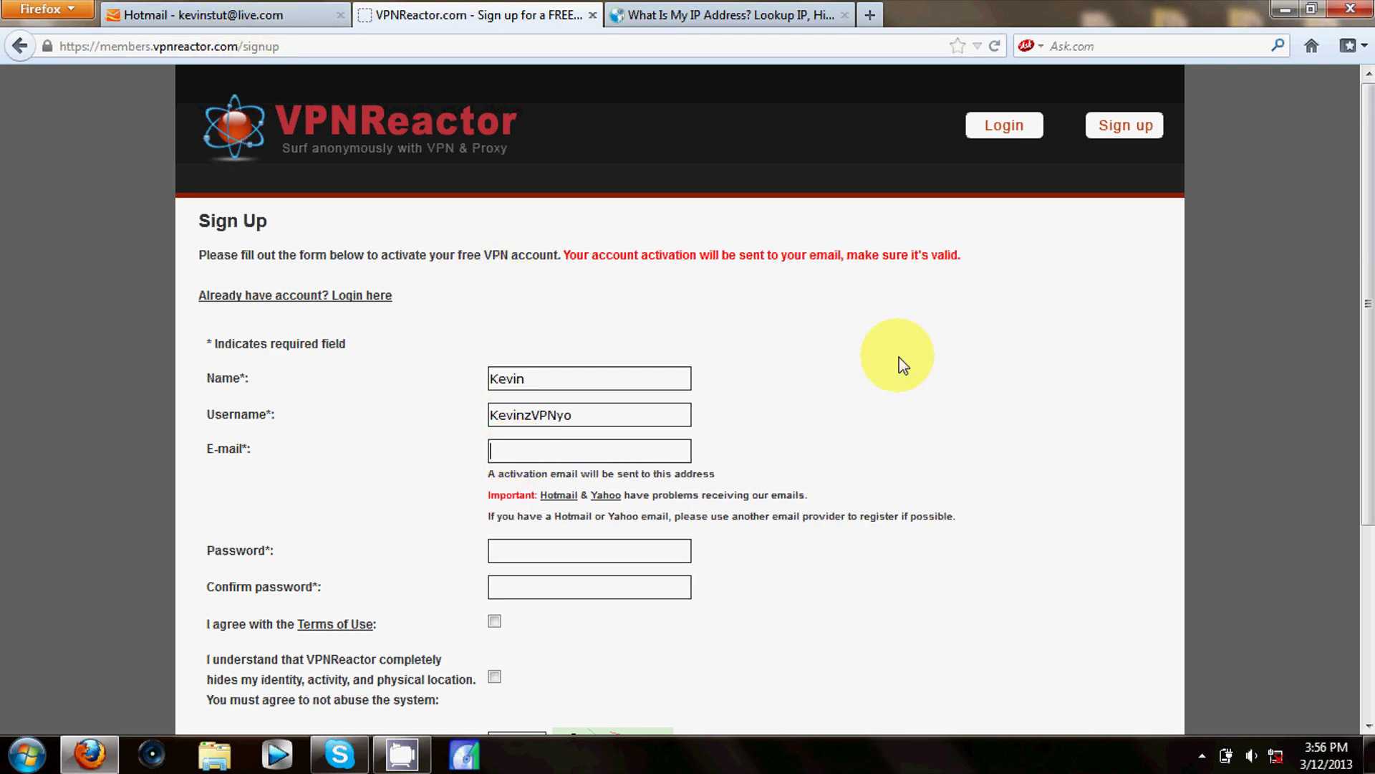
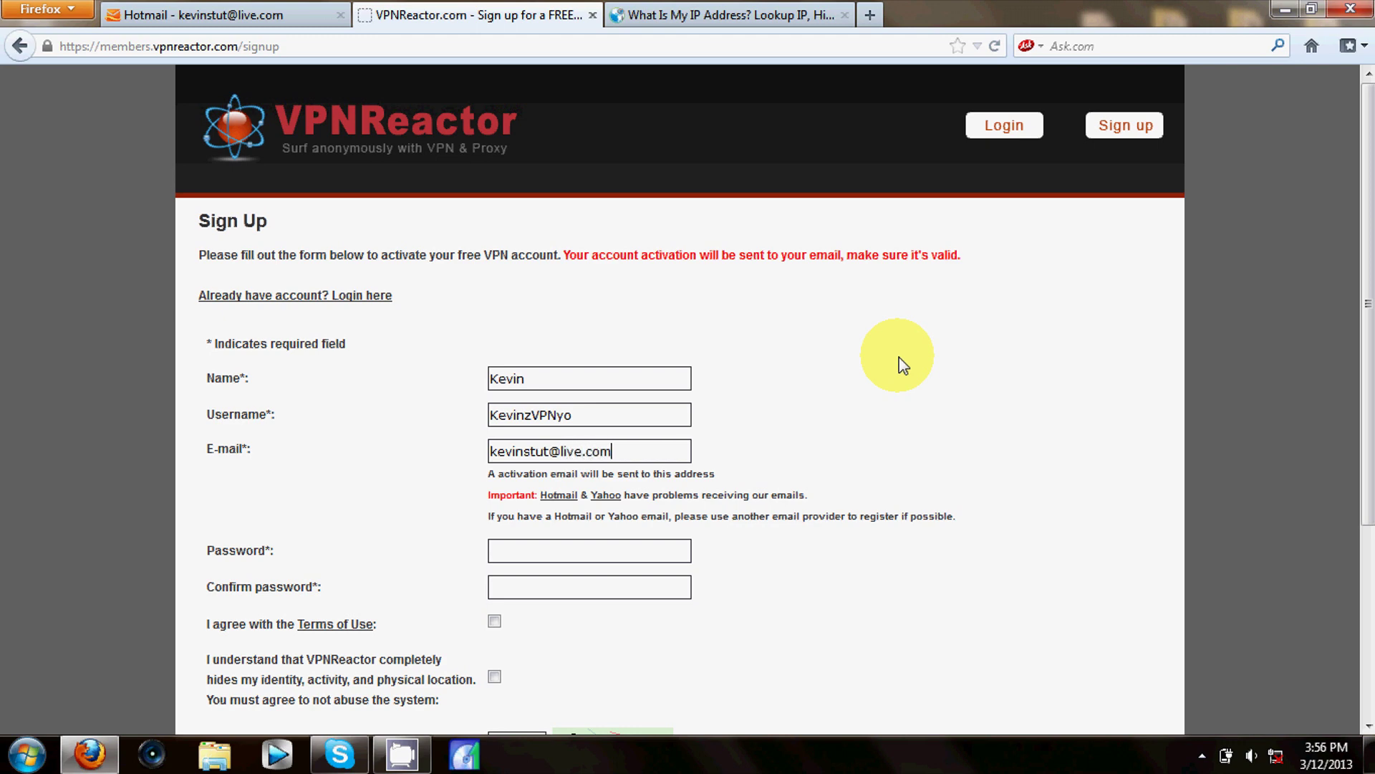
- Enter matching passwords and accept the Terms of Use and the anonymity condition
left_click(548, 552)
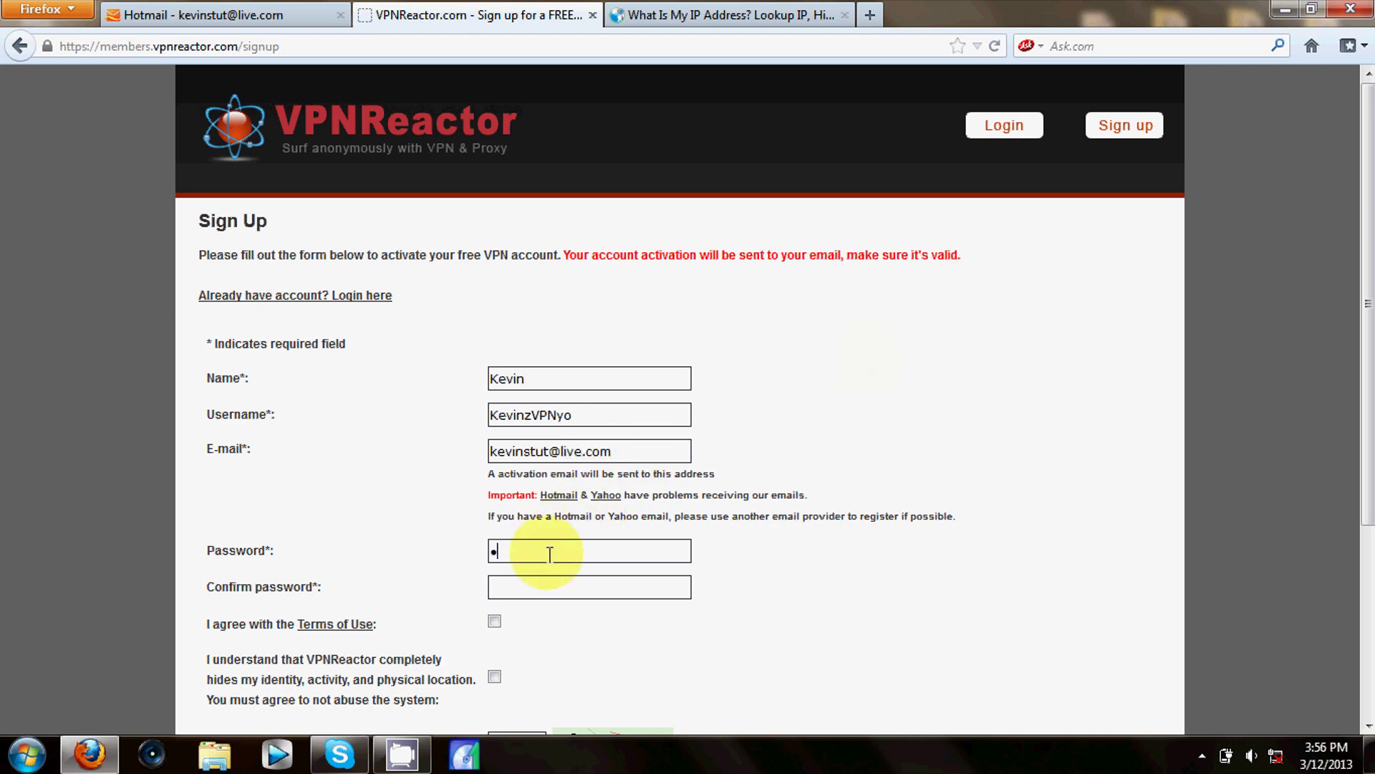
type("asswo")
left_click(521, 589)
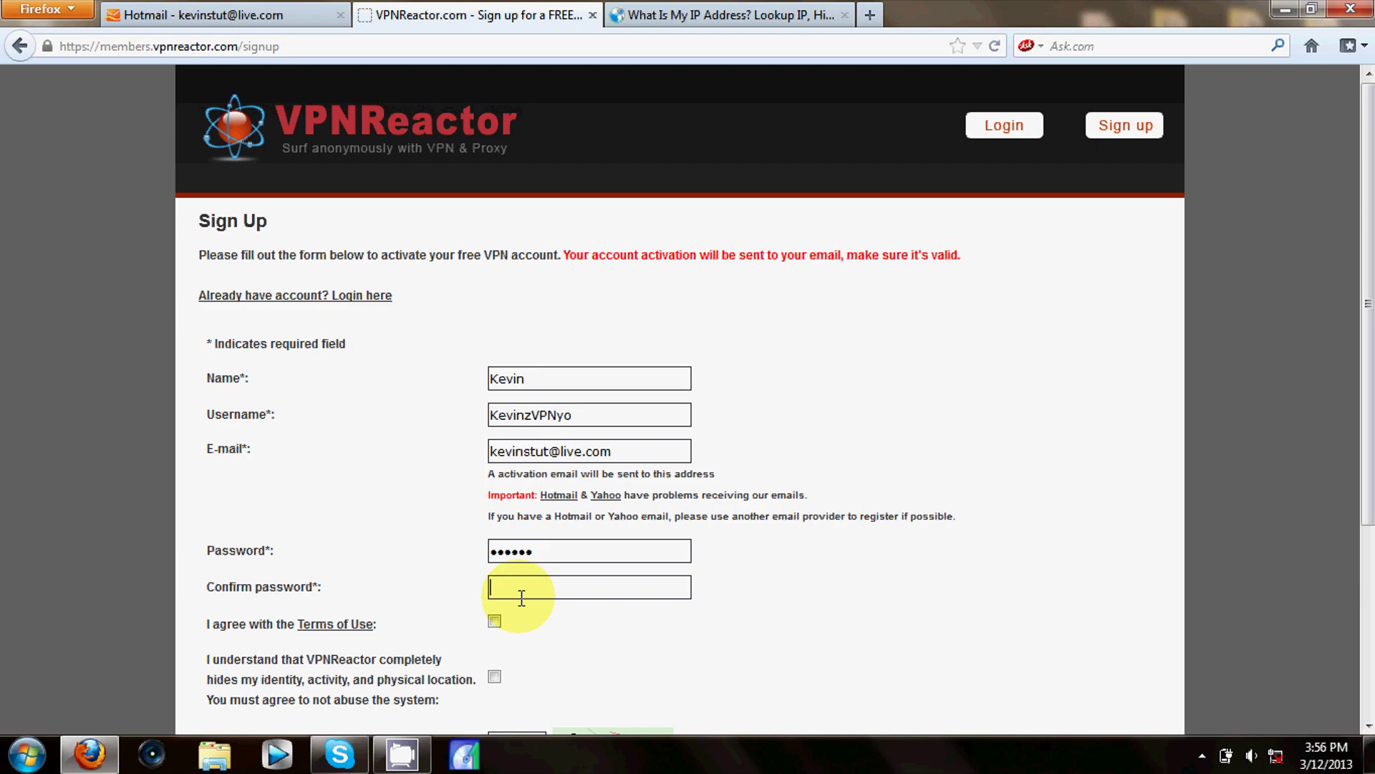
type("passwo")
scroll(573, 635, "down", 5)
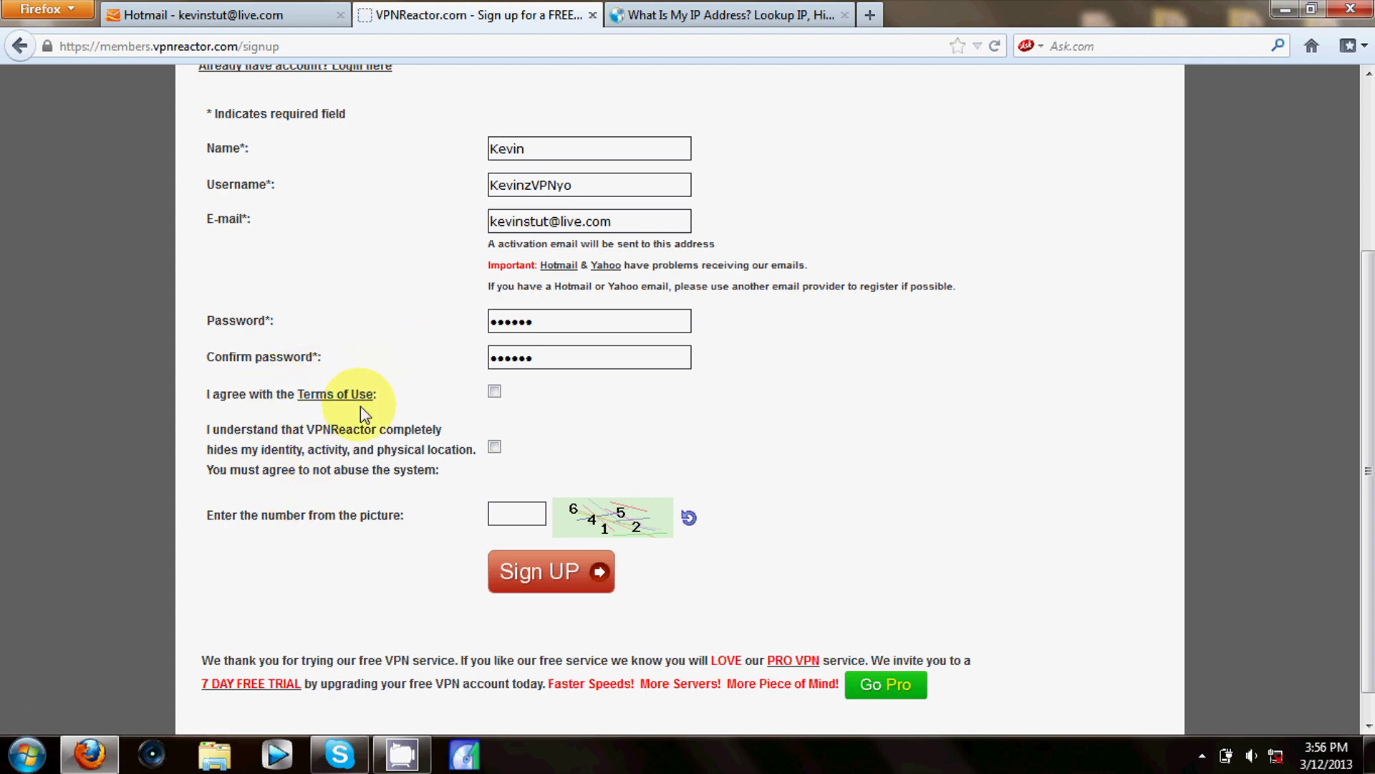
left_click(494, 392)
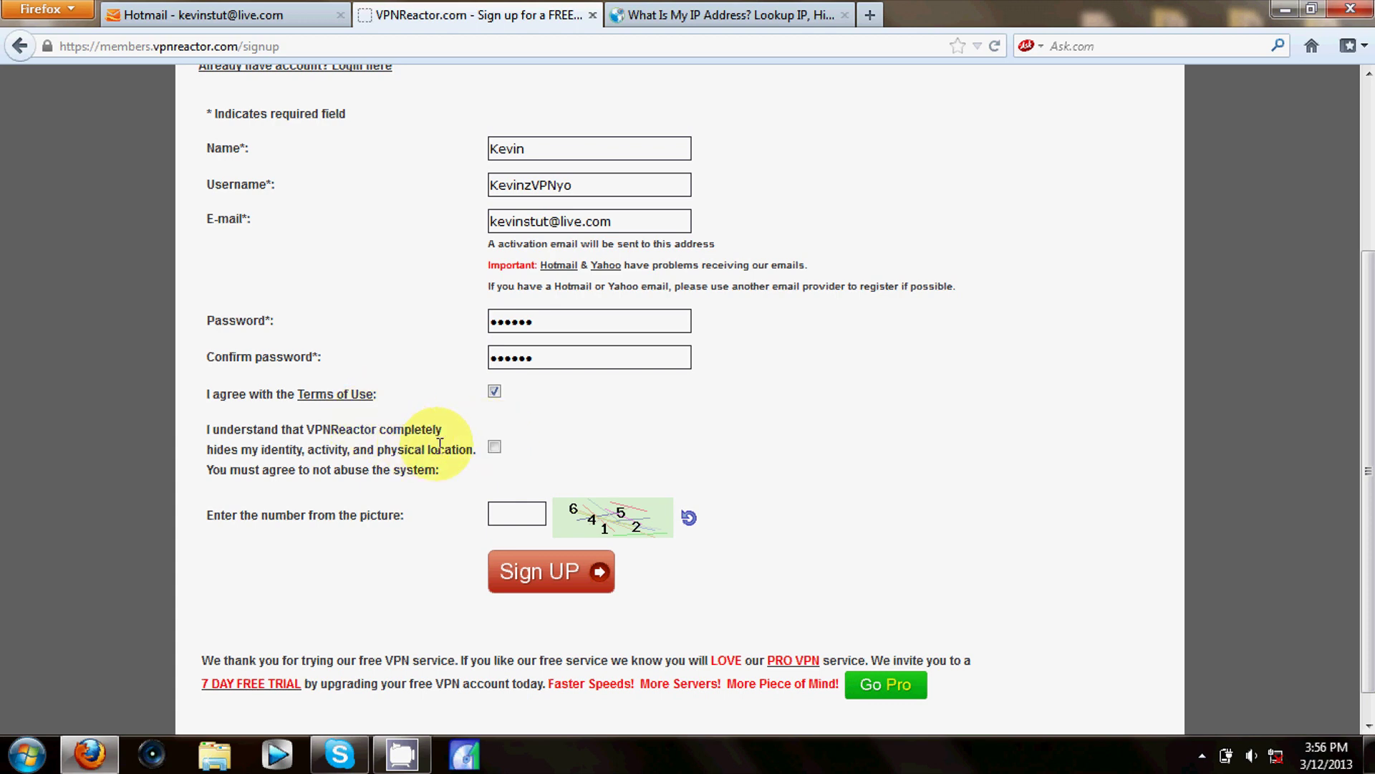
left_click(495, 447)
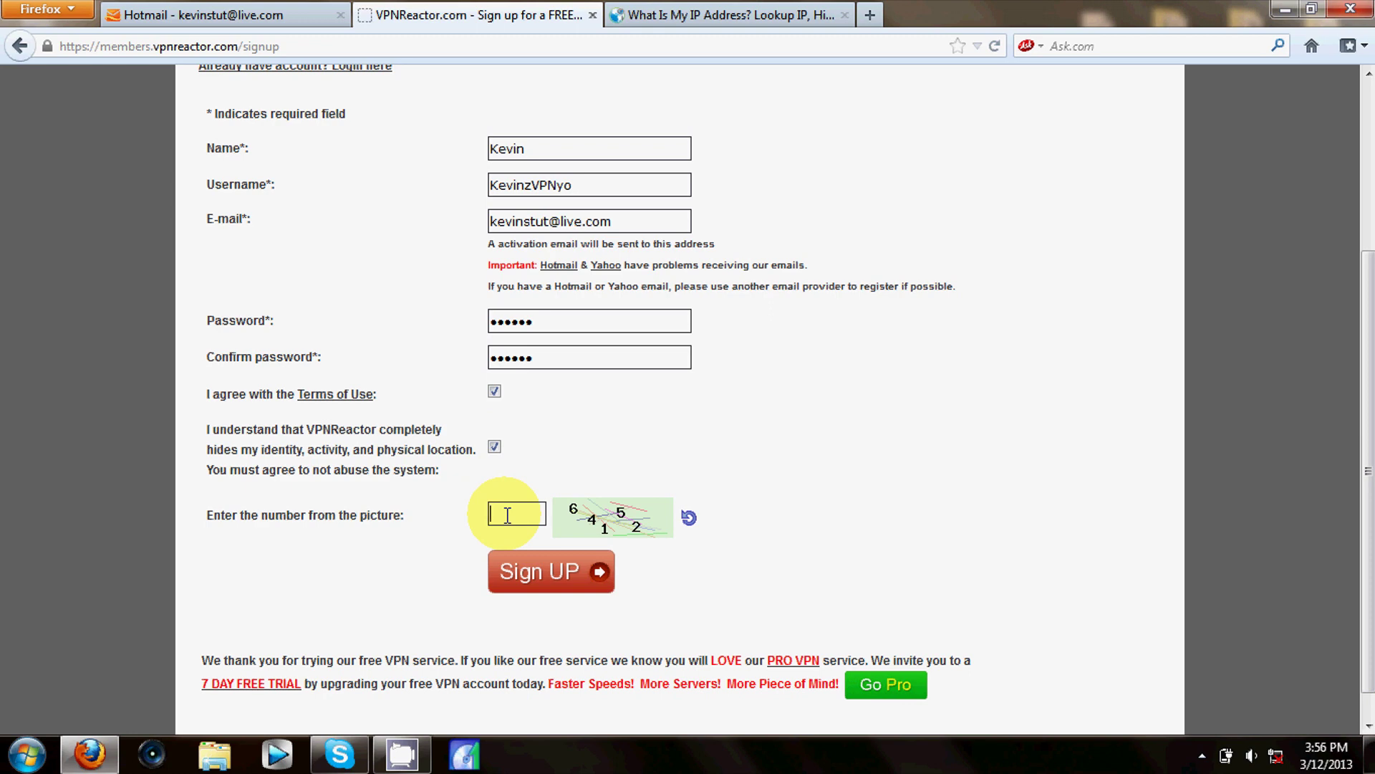
type("64")
type("152")
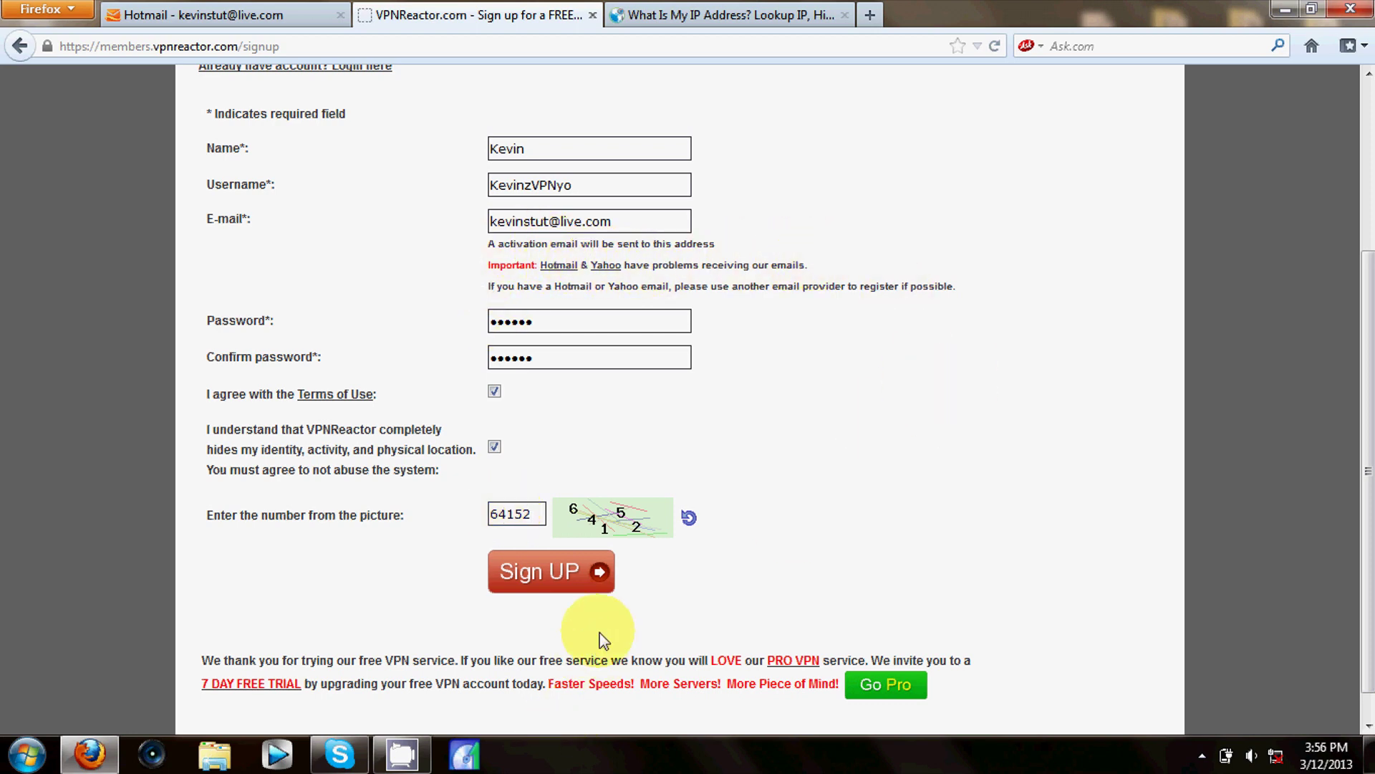
left_click(558, 574)
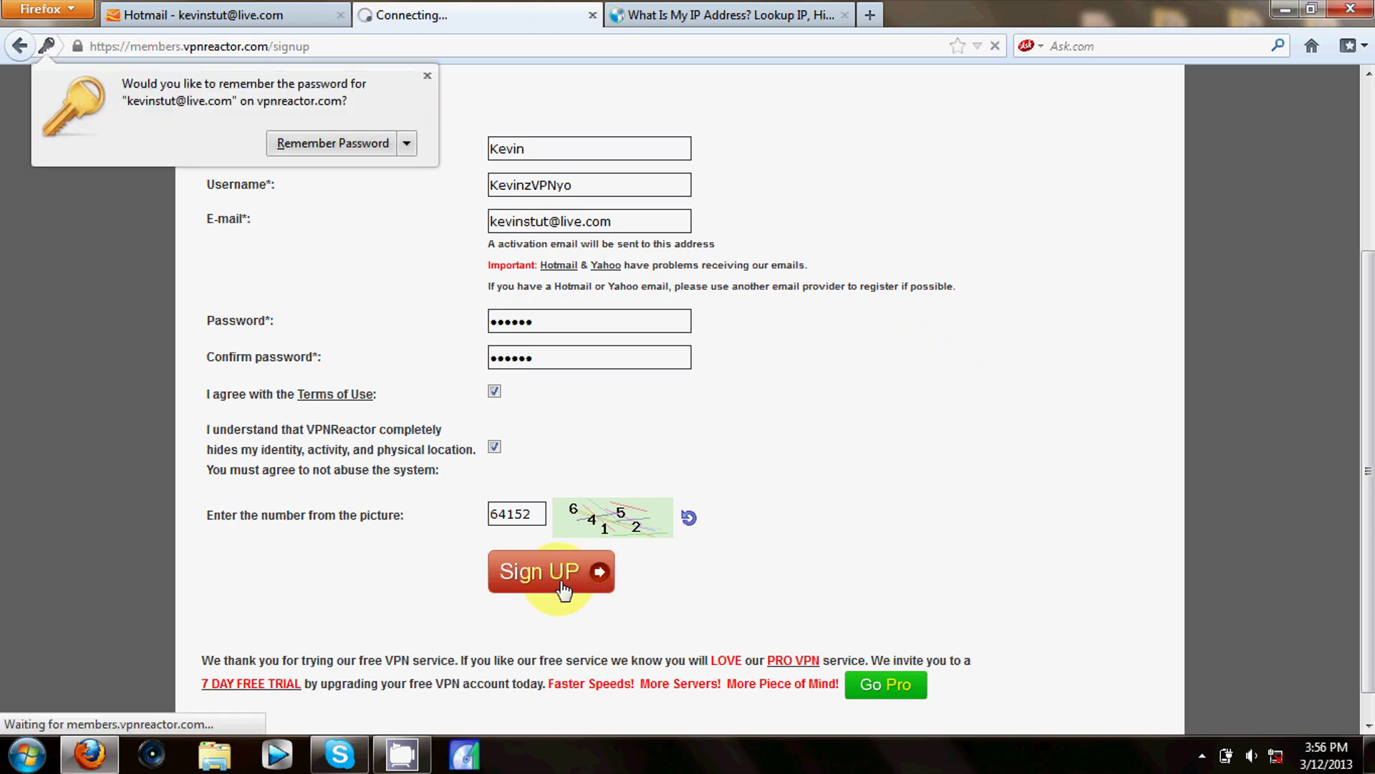
left_click(427, 75)
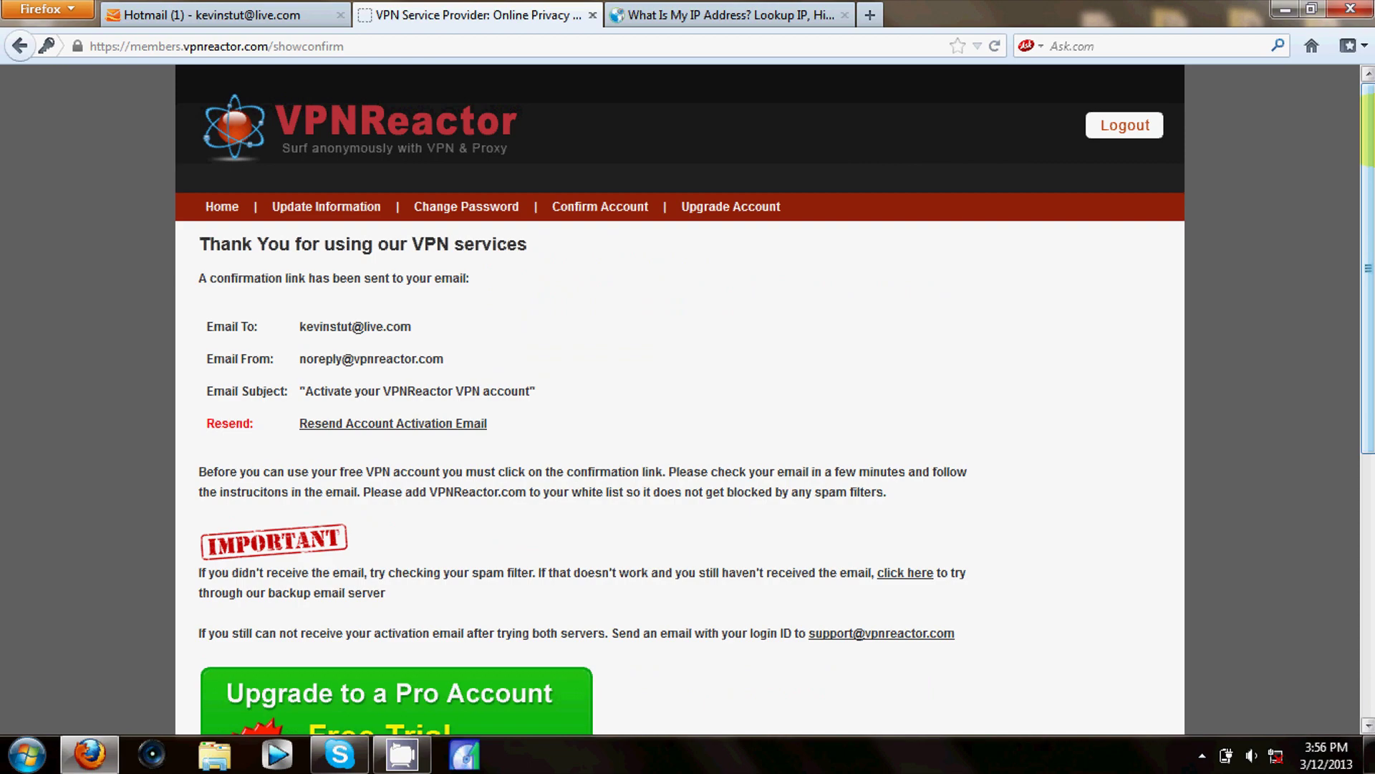
mouse_move(1368, 270)
left_mouse_down()
mouse_move(1368, 283)
mouse_move(1369, 129)
left_mouse_up()
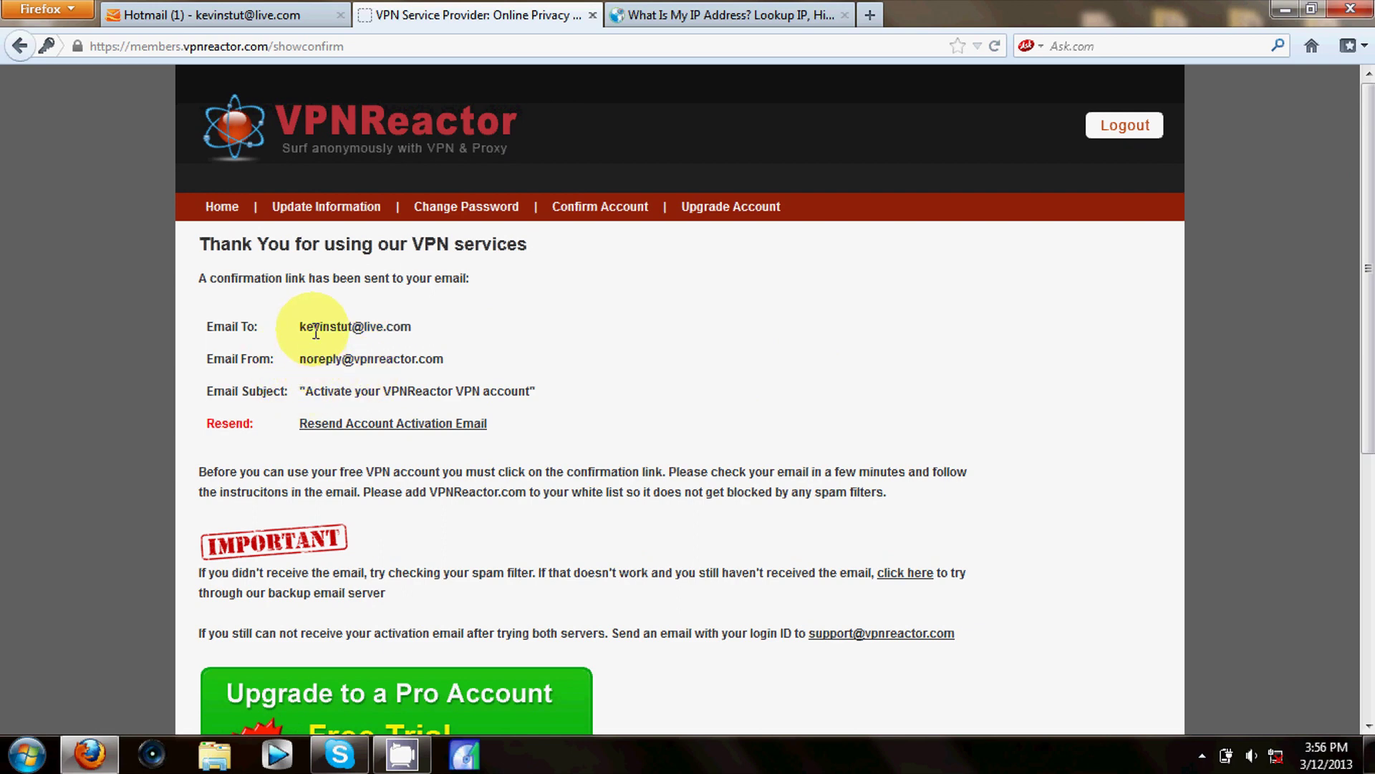
left_click(210, 15)
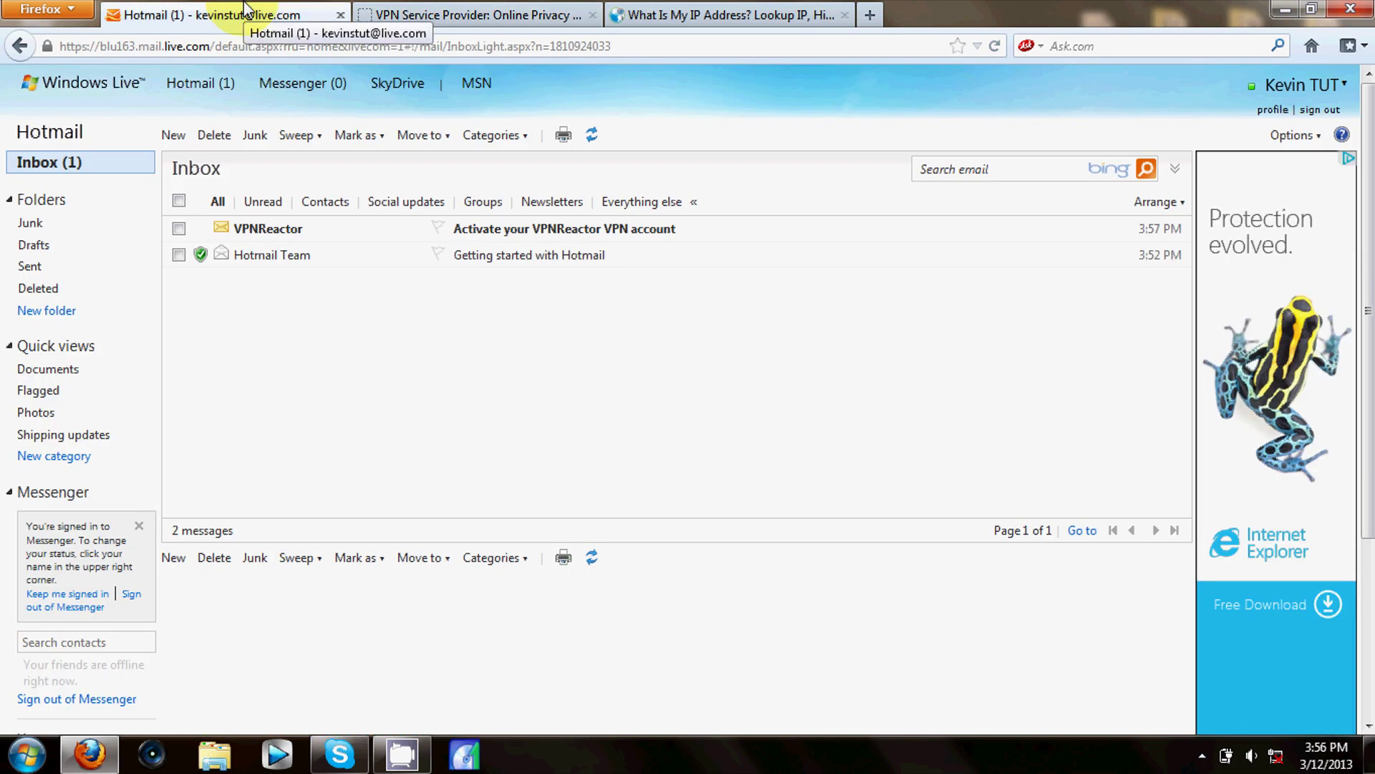
left_click(536, 229)
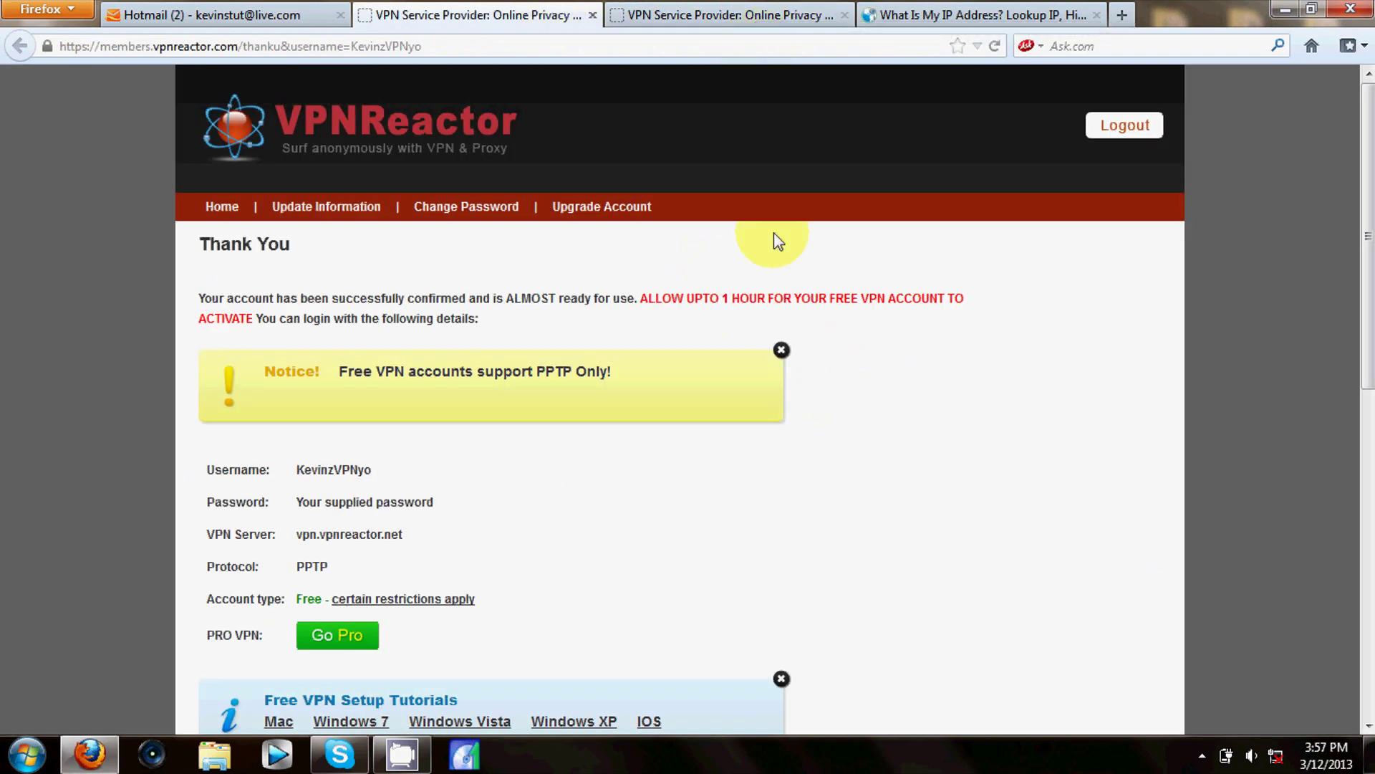
scroll(773, 239, "down", 1)
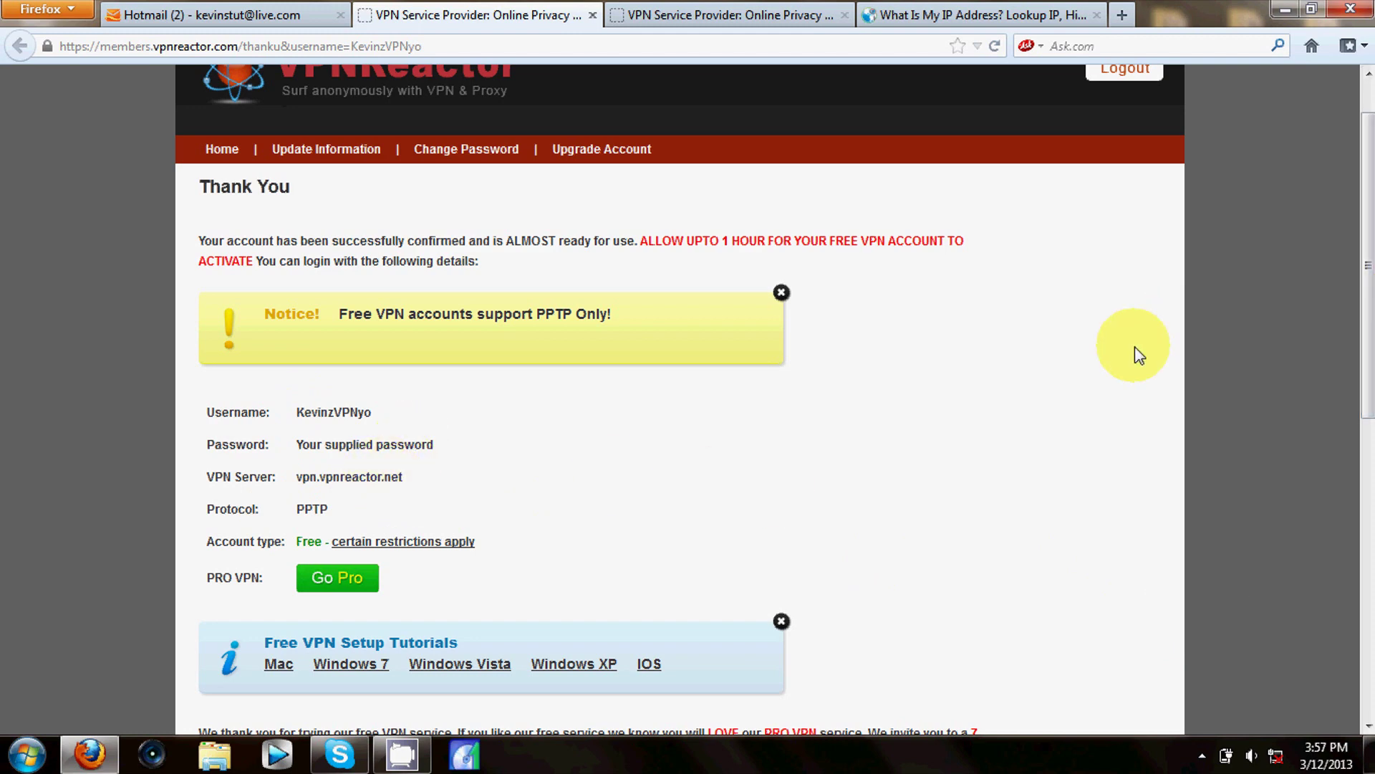
- Start a VPN workplace connection from Network and Sharing Center, moving the wizard aside
left_click(1276, 753)
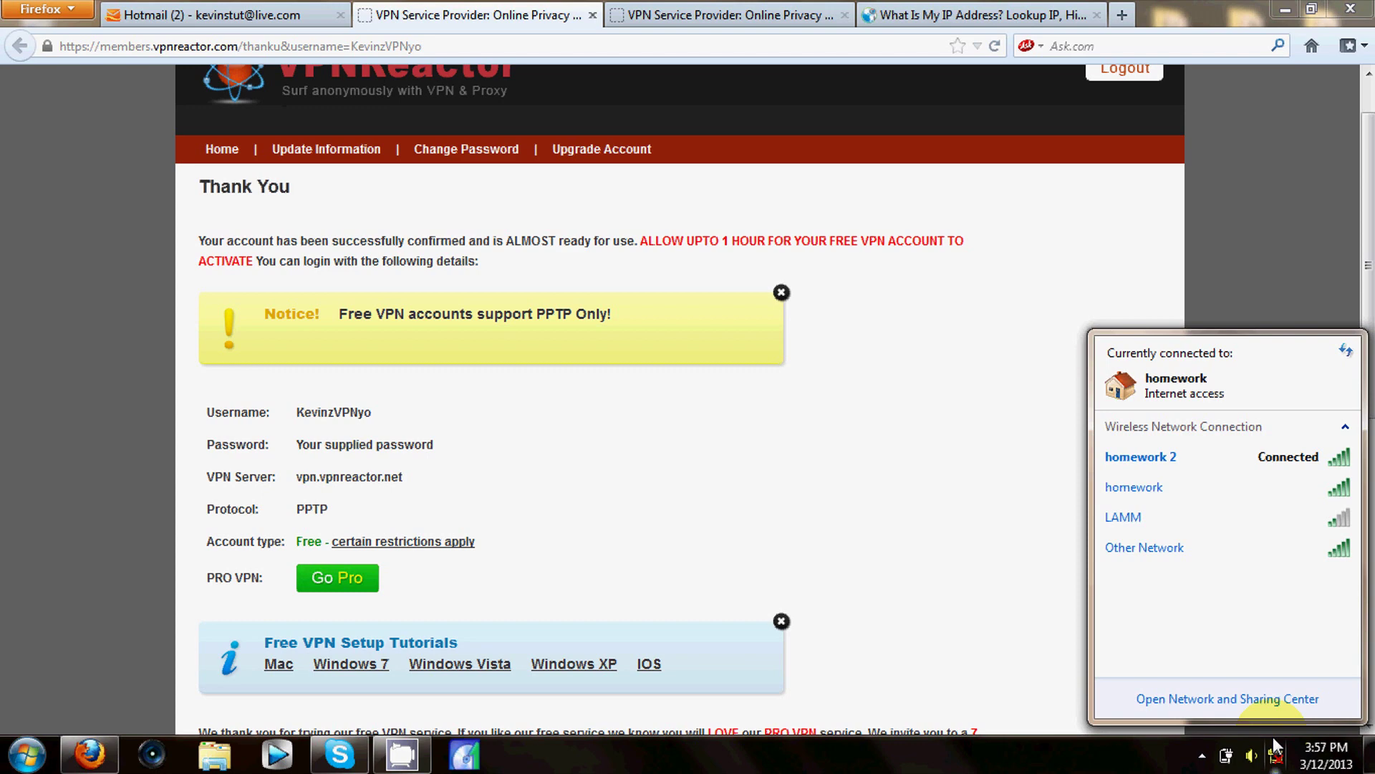
left_click(1193, 704)
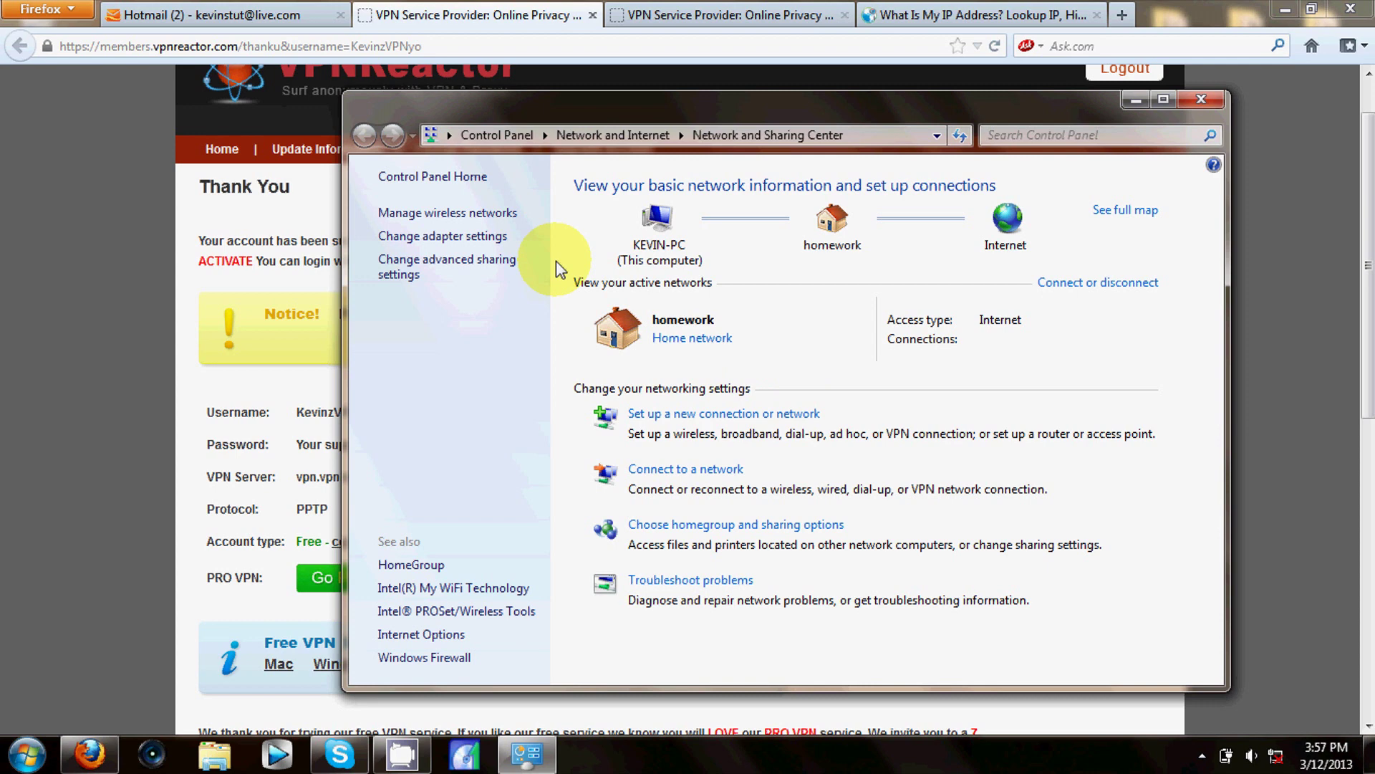
left_click(675, 420)
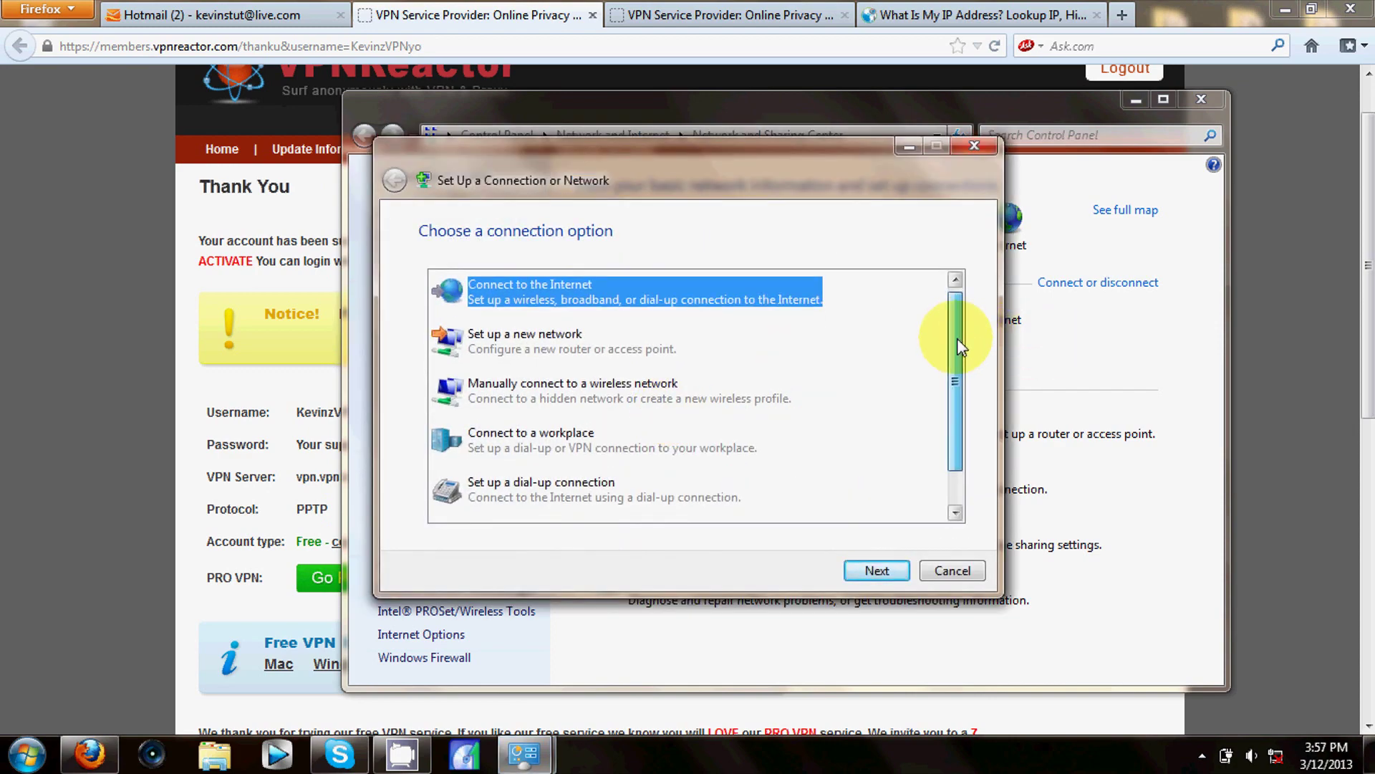
scroll(962, 322, "down", 2)
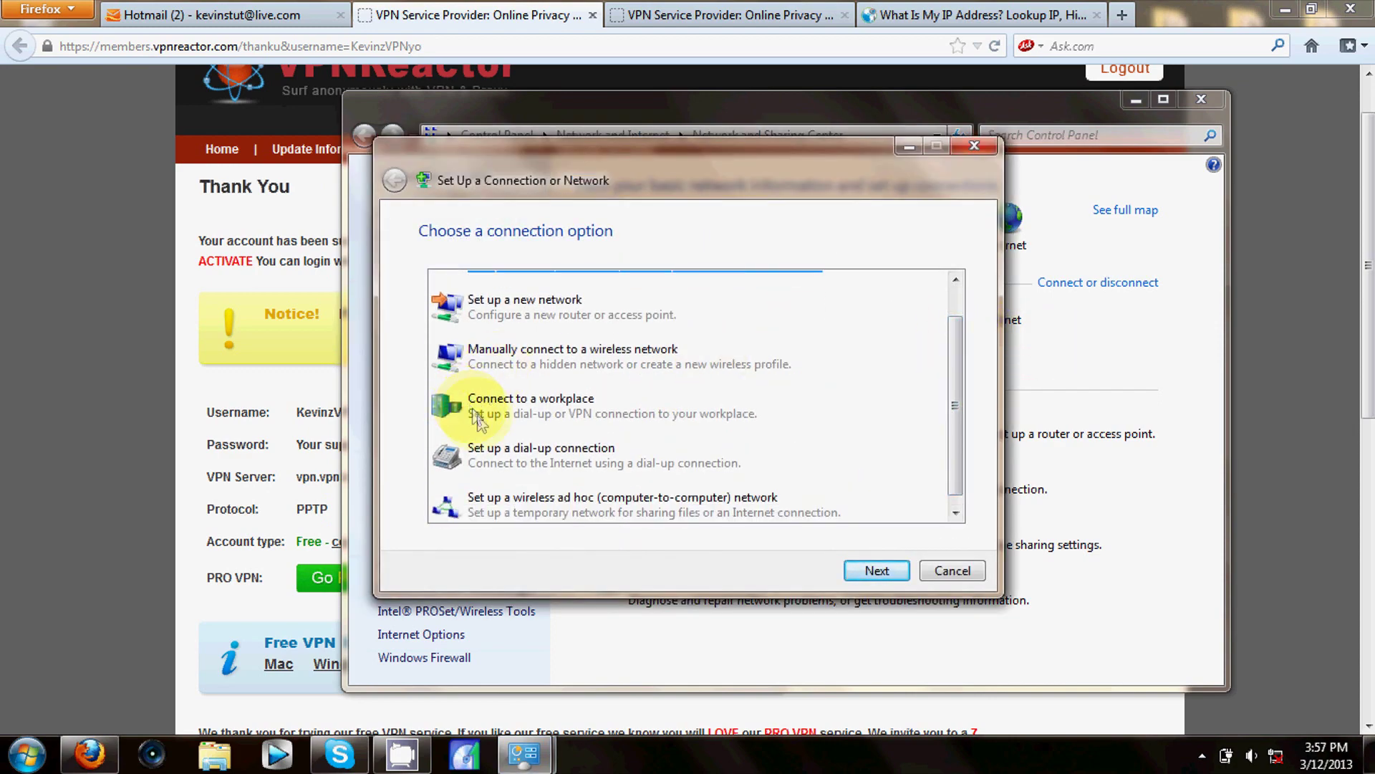
left_click(615, 414)
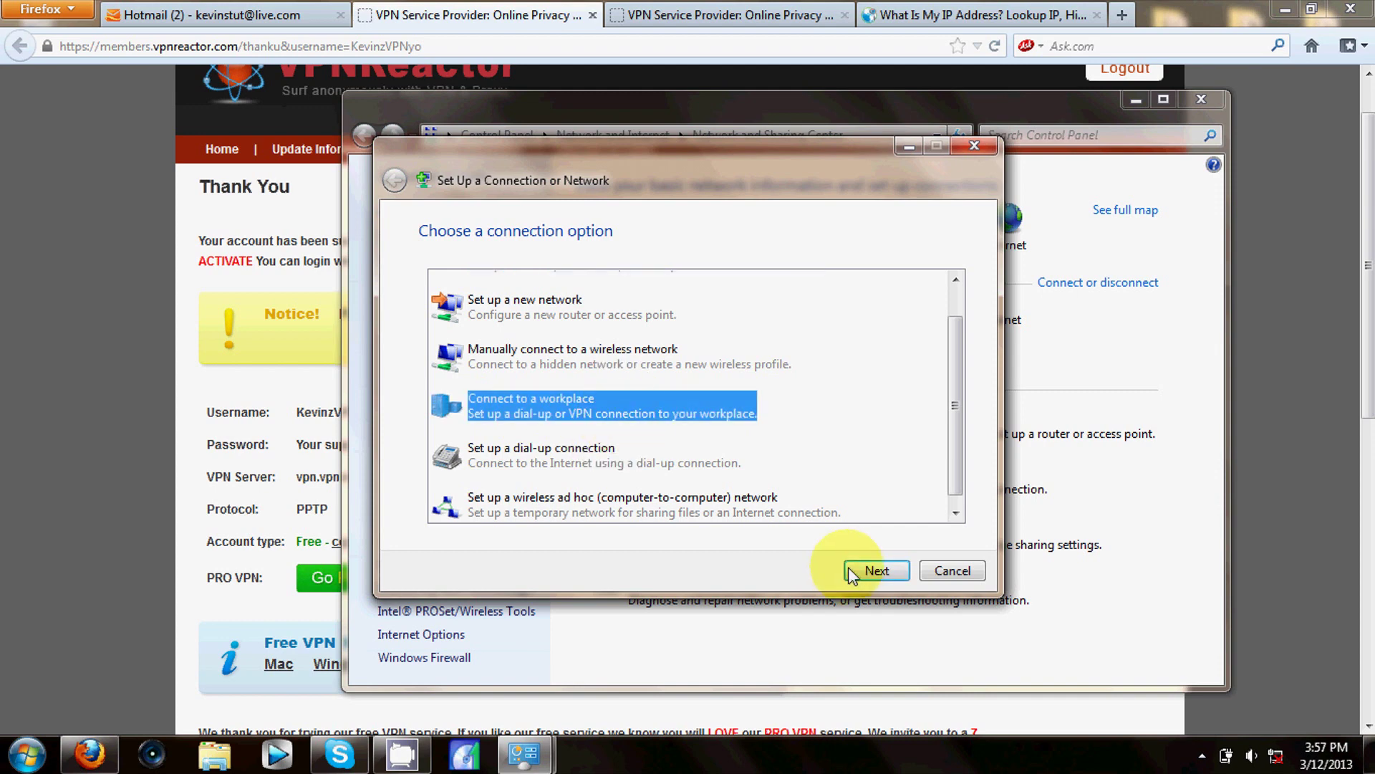
left_click(877, 571)
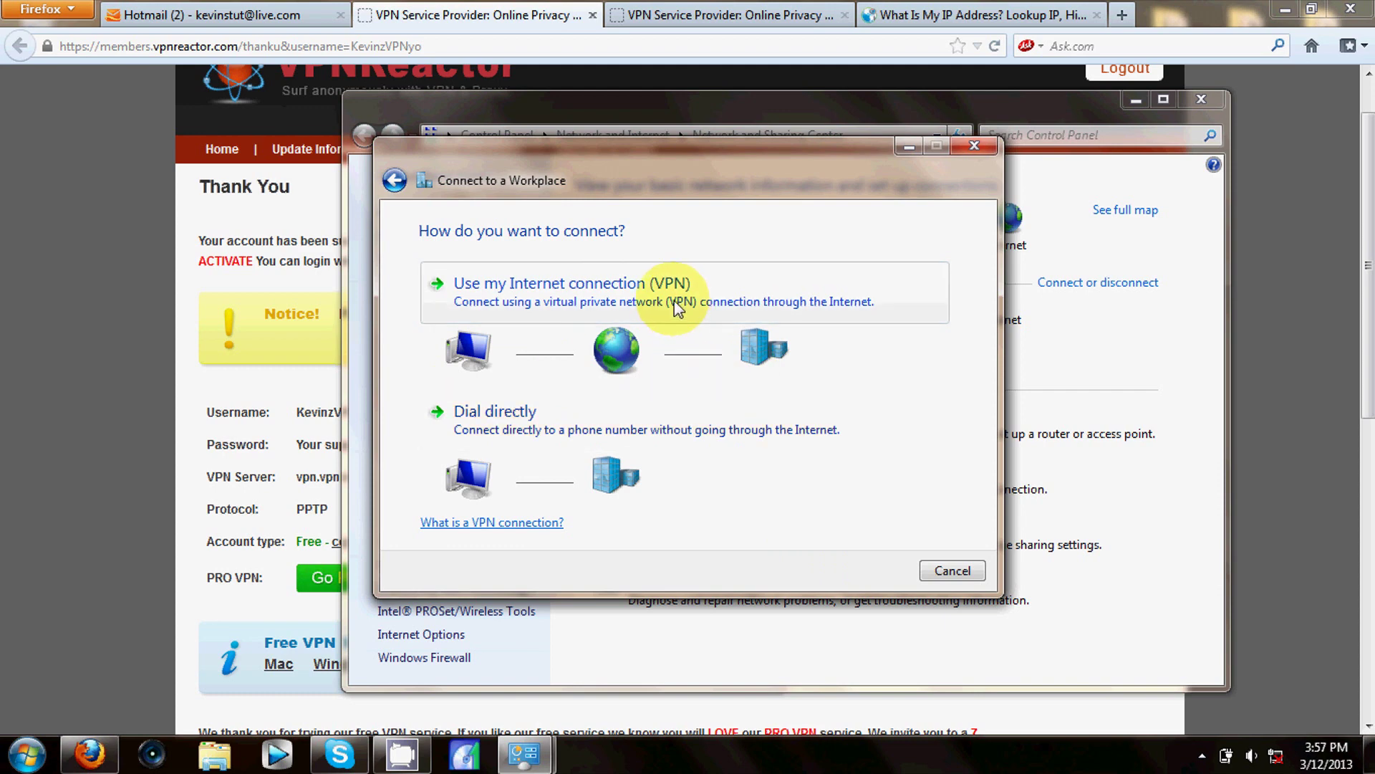
left_click(753, 282)
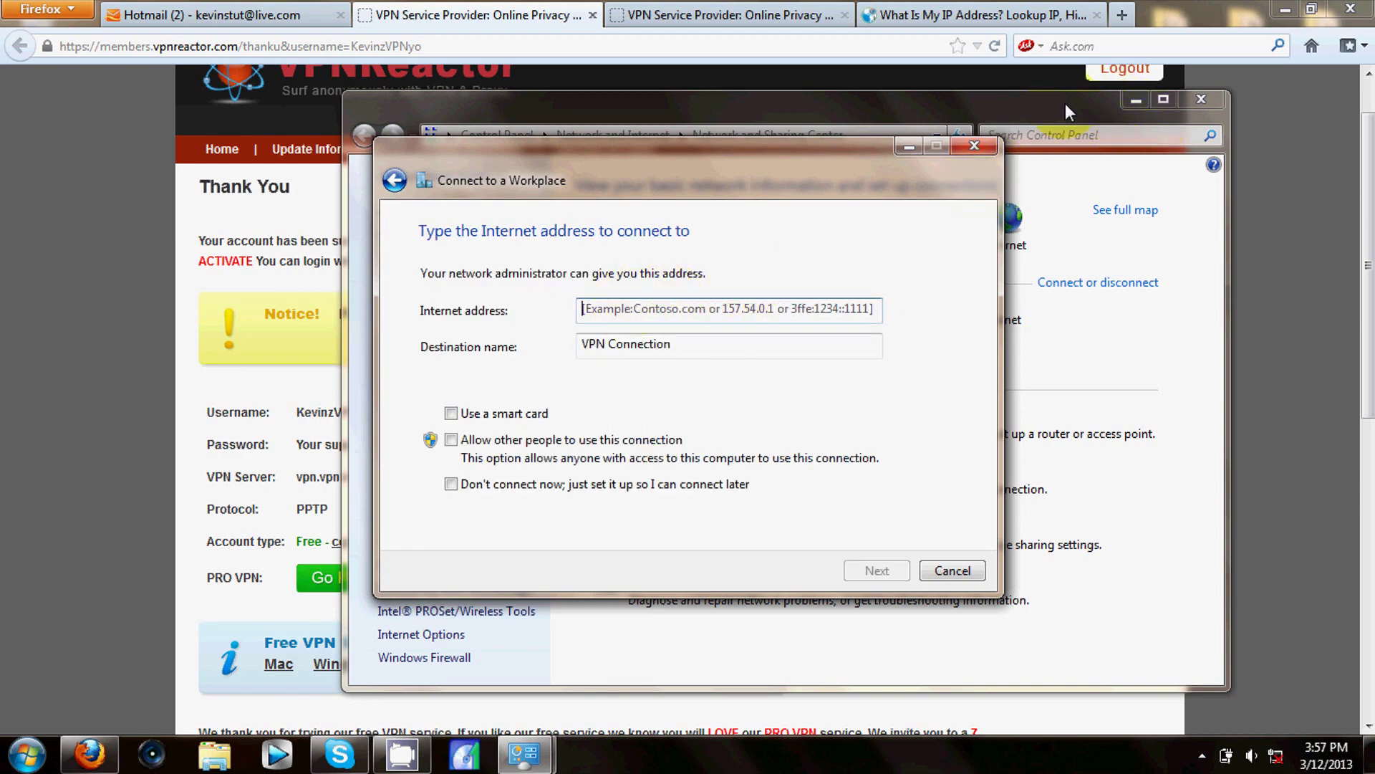
left_click(1134, 99)
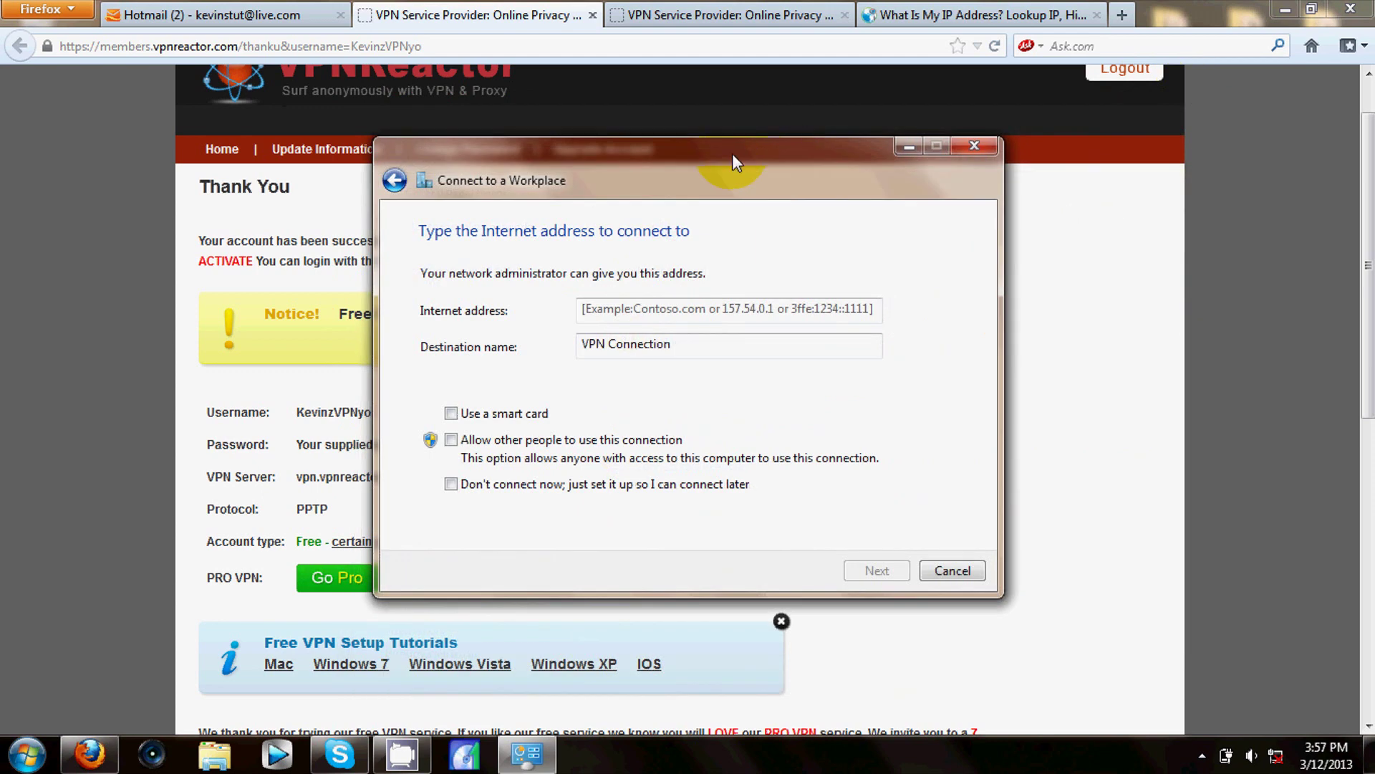
left_click_drag(731, 153, 997, 154)
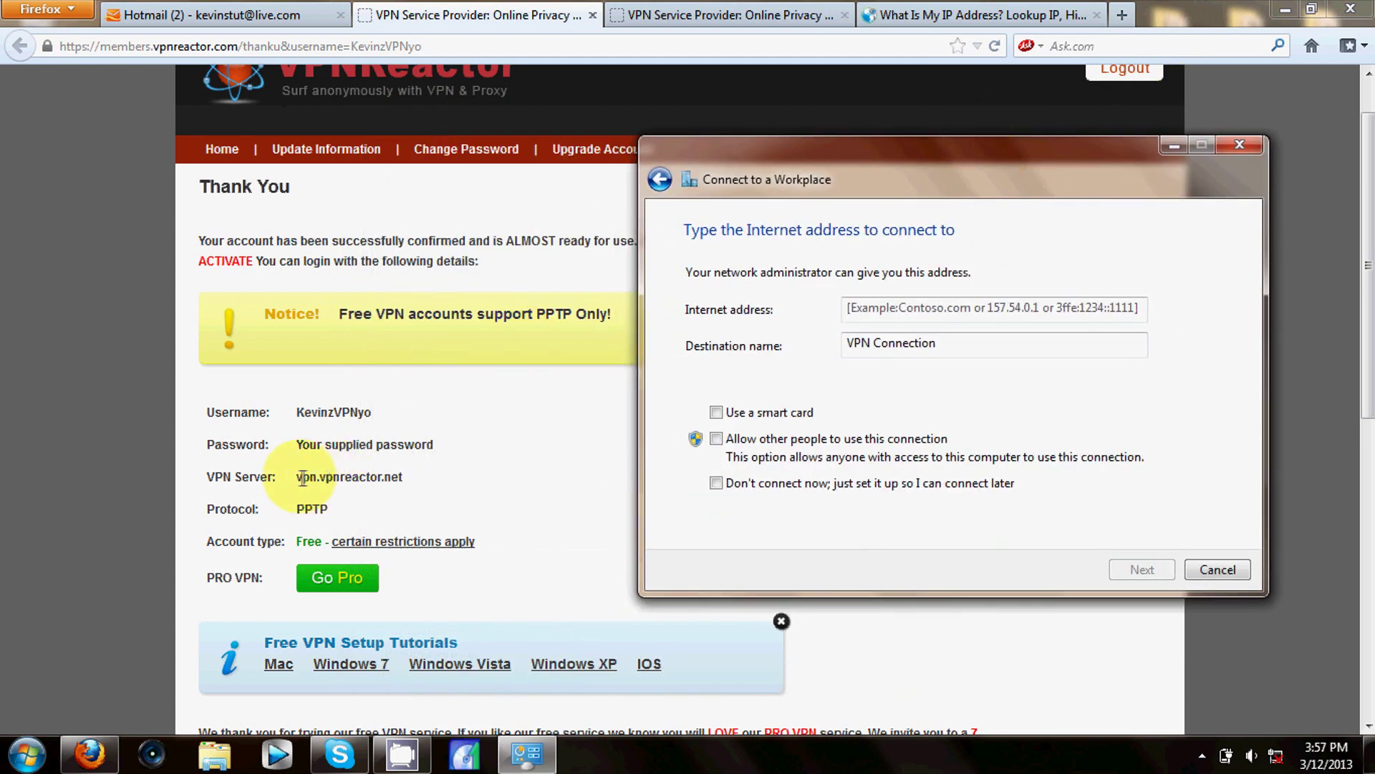
- Copy vpn.vpnreactor.net from the page into the wizard's Internet address field
left_click_drag(296, 478, 405, 478)
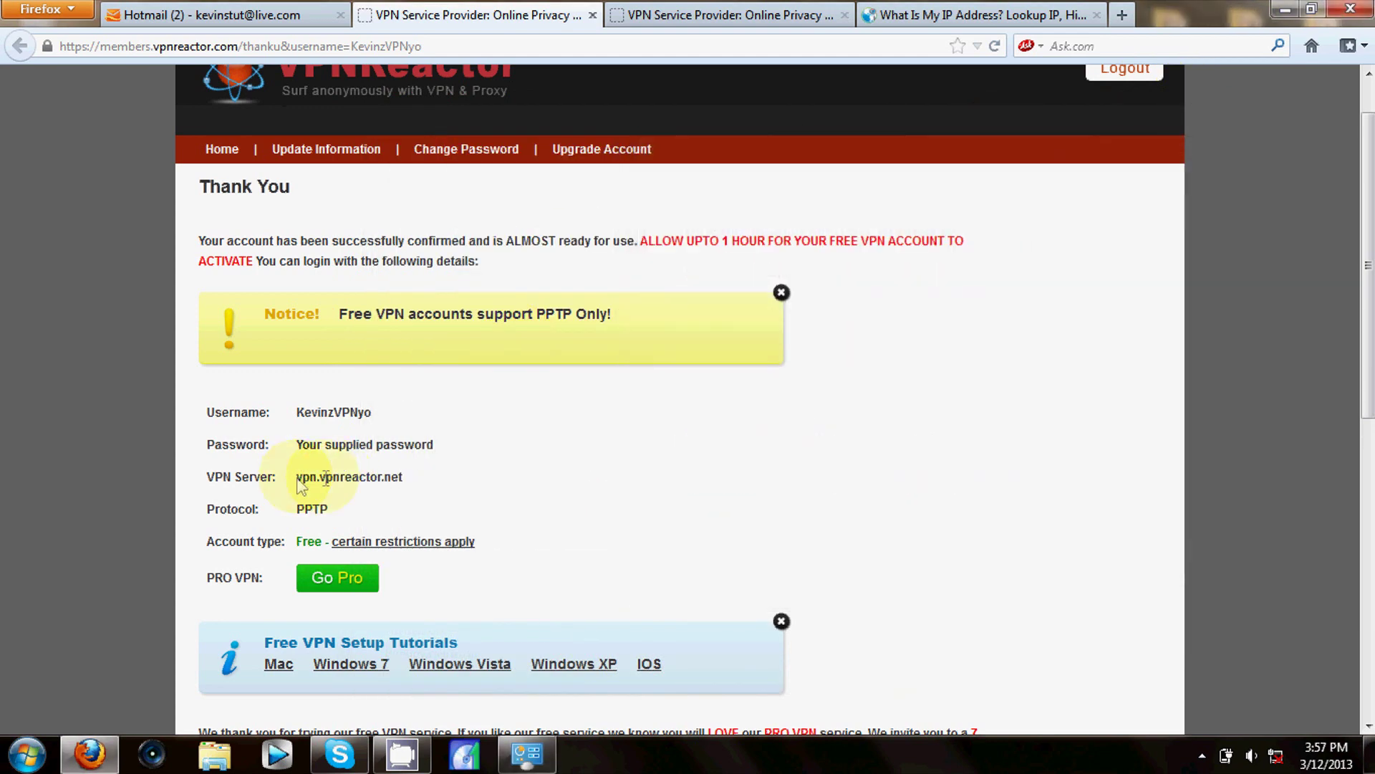
right_click(405, 478)
left_click(448, 615)
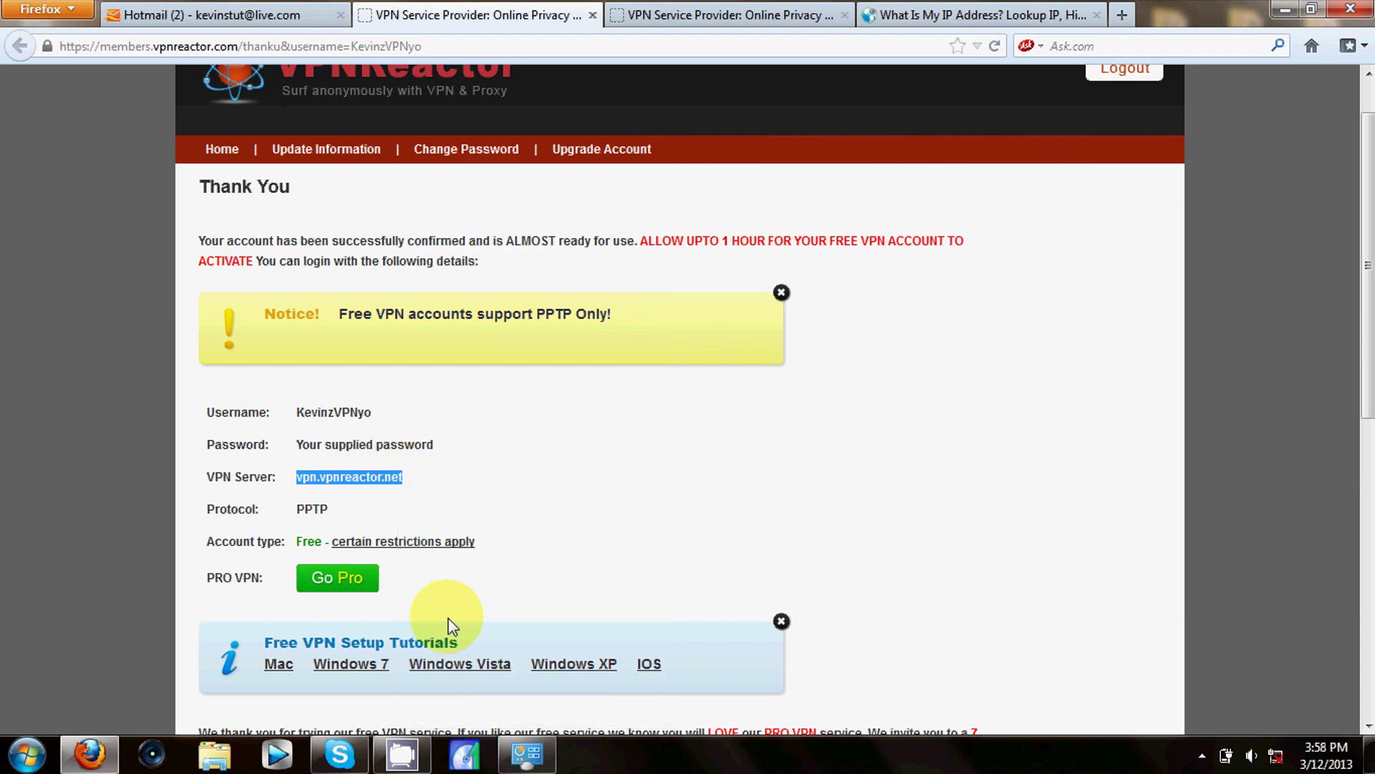
left_click_drag(521, 719, 527, 752)
left_click(527, 755)
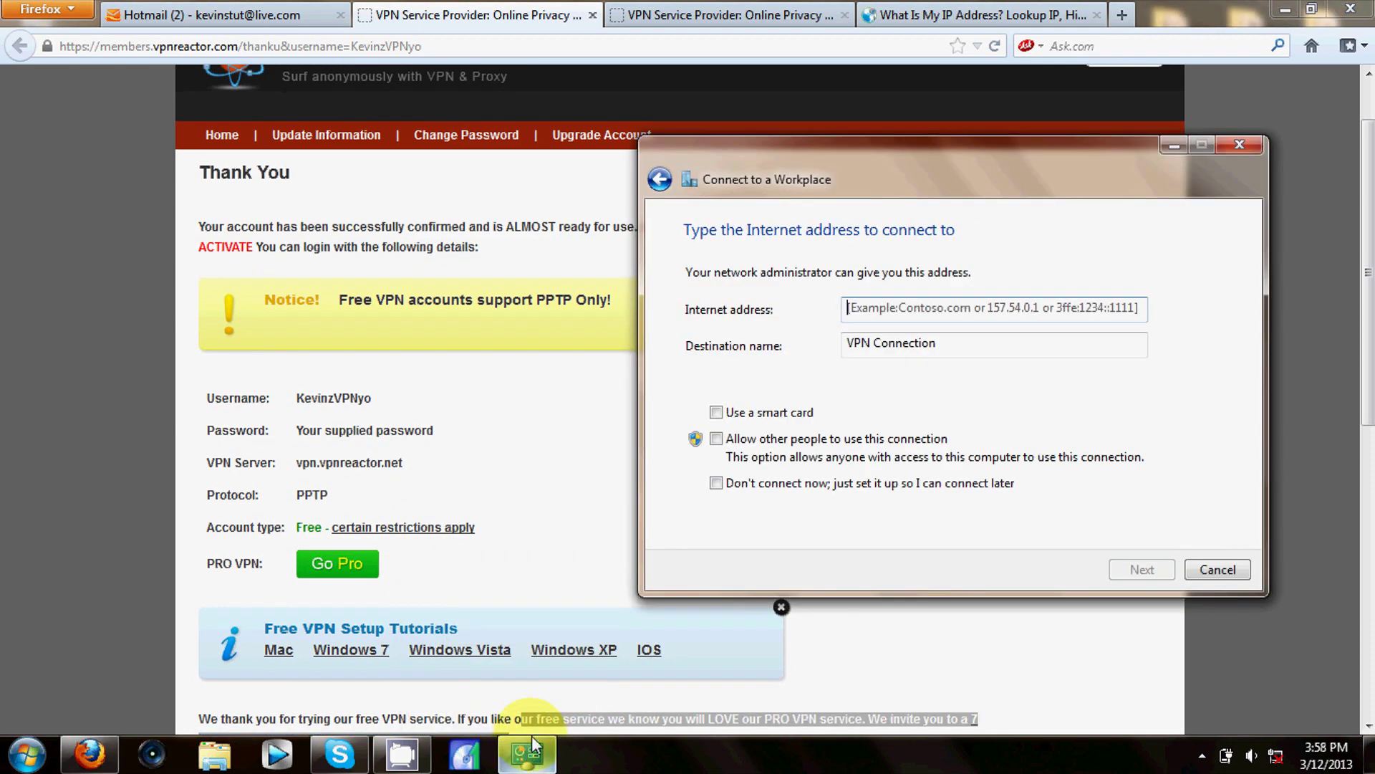
right_click(925, 312)
left_click(979, 386)
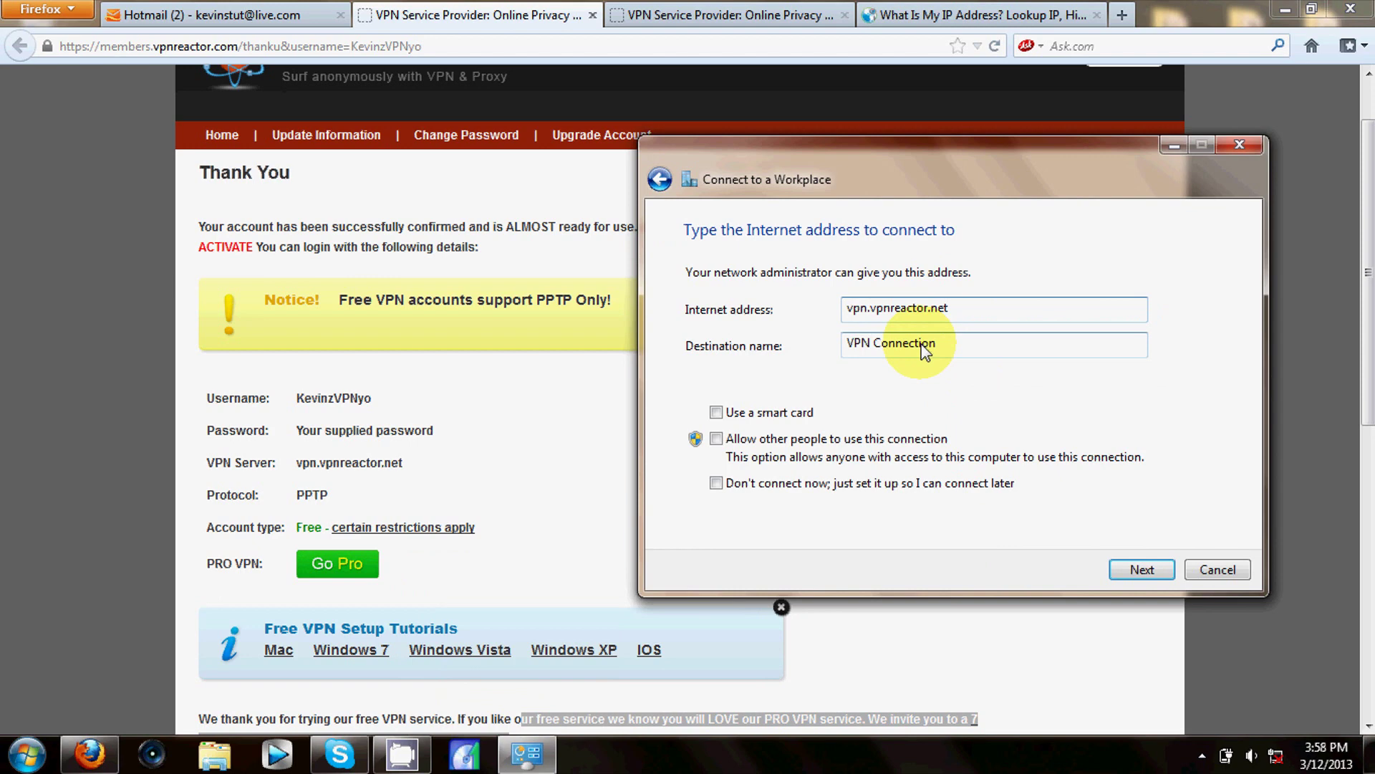
- Name the connection 'Kevins VPN TUT', allow other people to use it, and don't connect now
left_click_drag(960, 343, 806, 347)
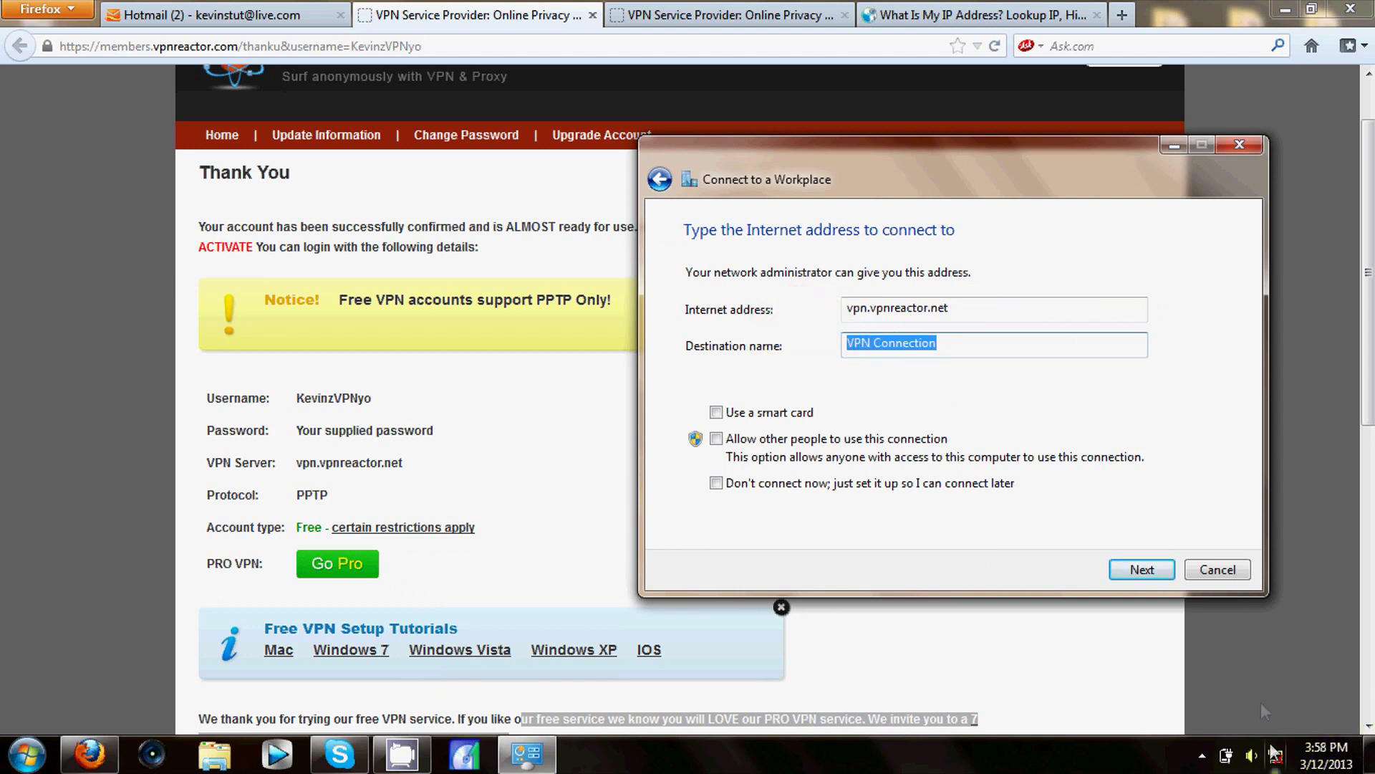
type("Ke")
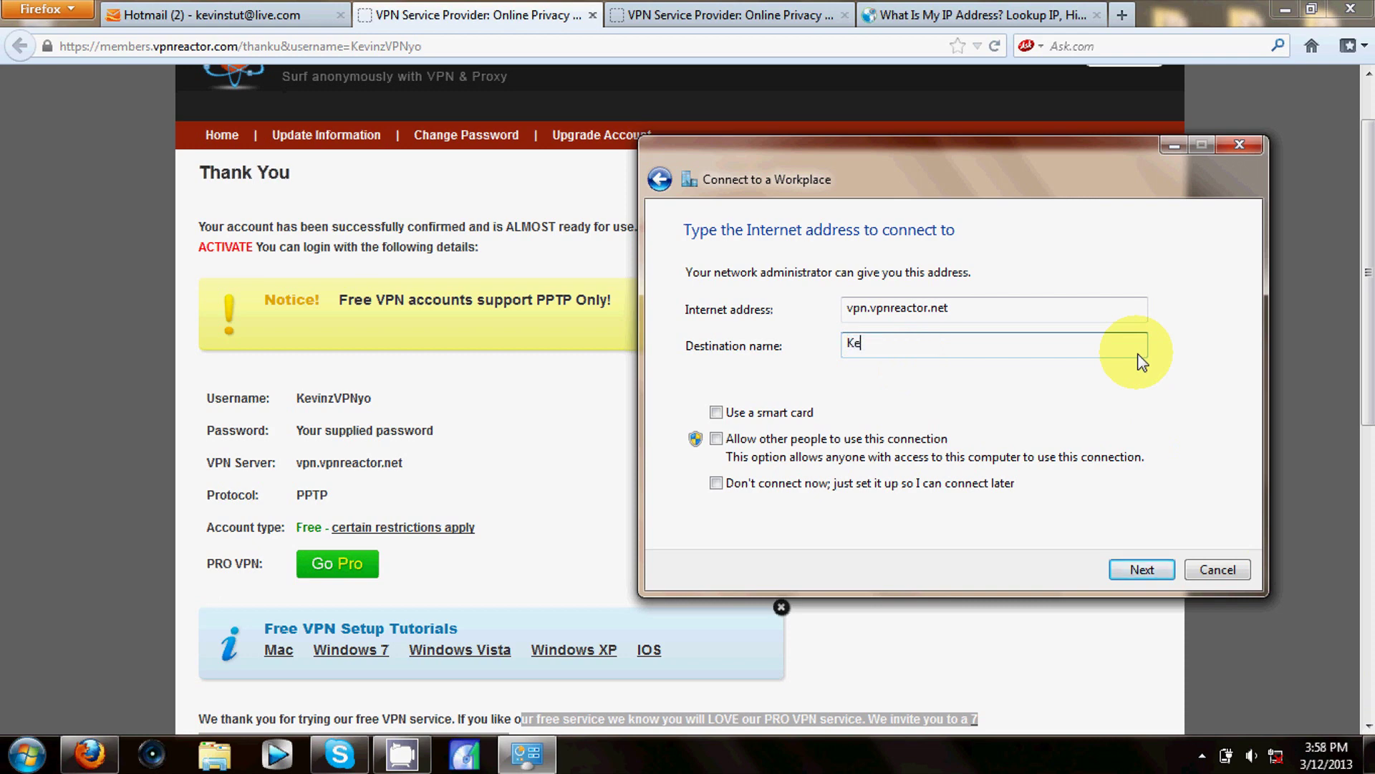
type("vins VPN")
type(" TUT")
left_click(718, 441)
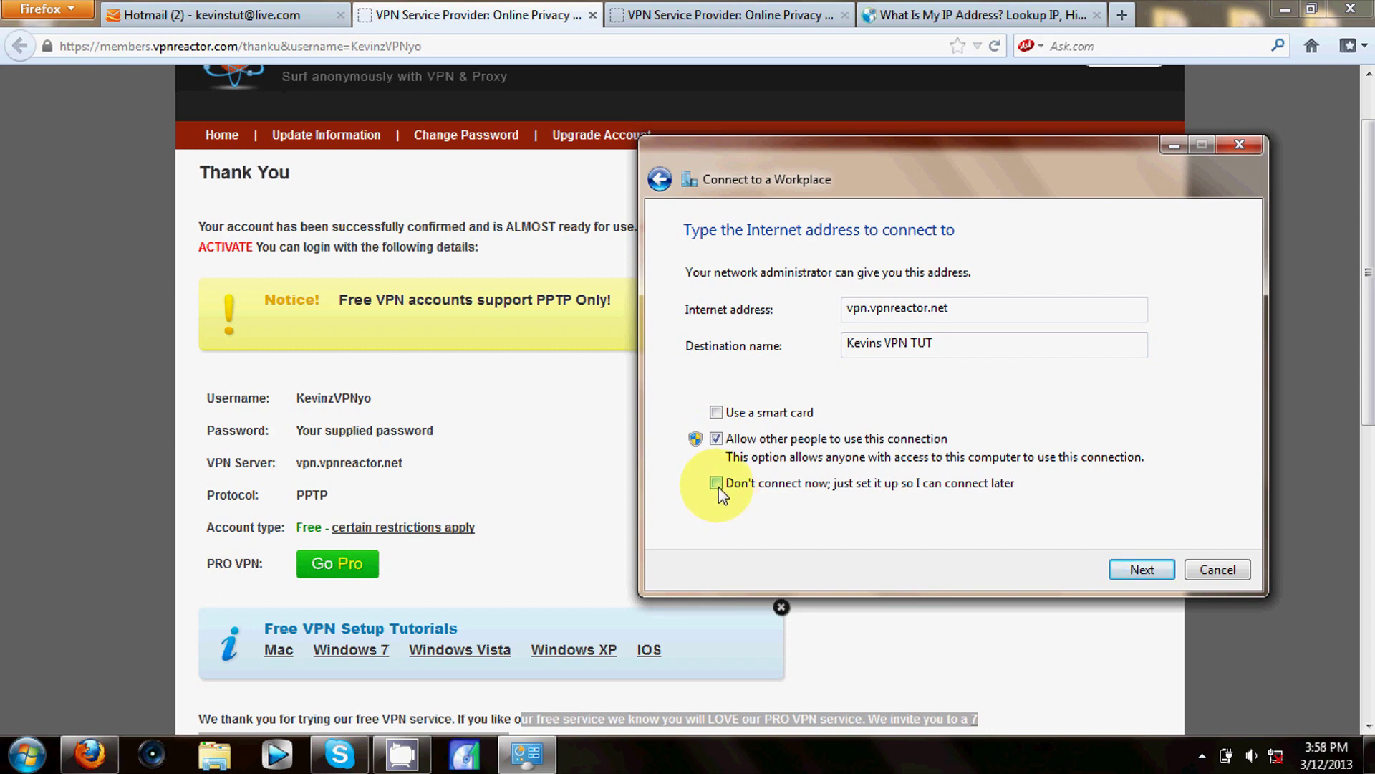
left_click(717, 482)
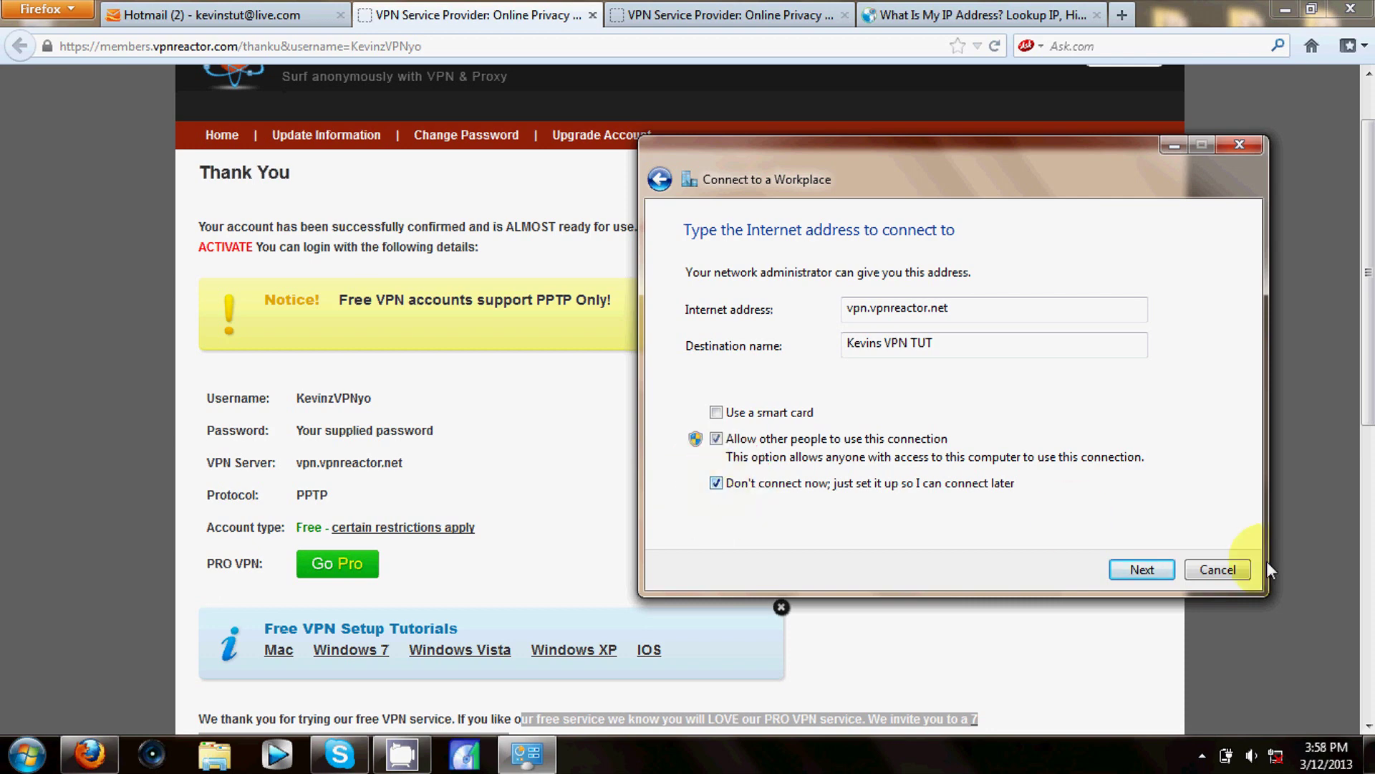
left_click(1147, 568)
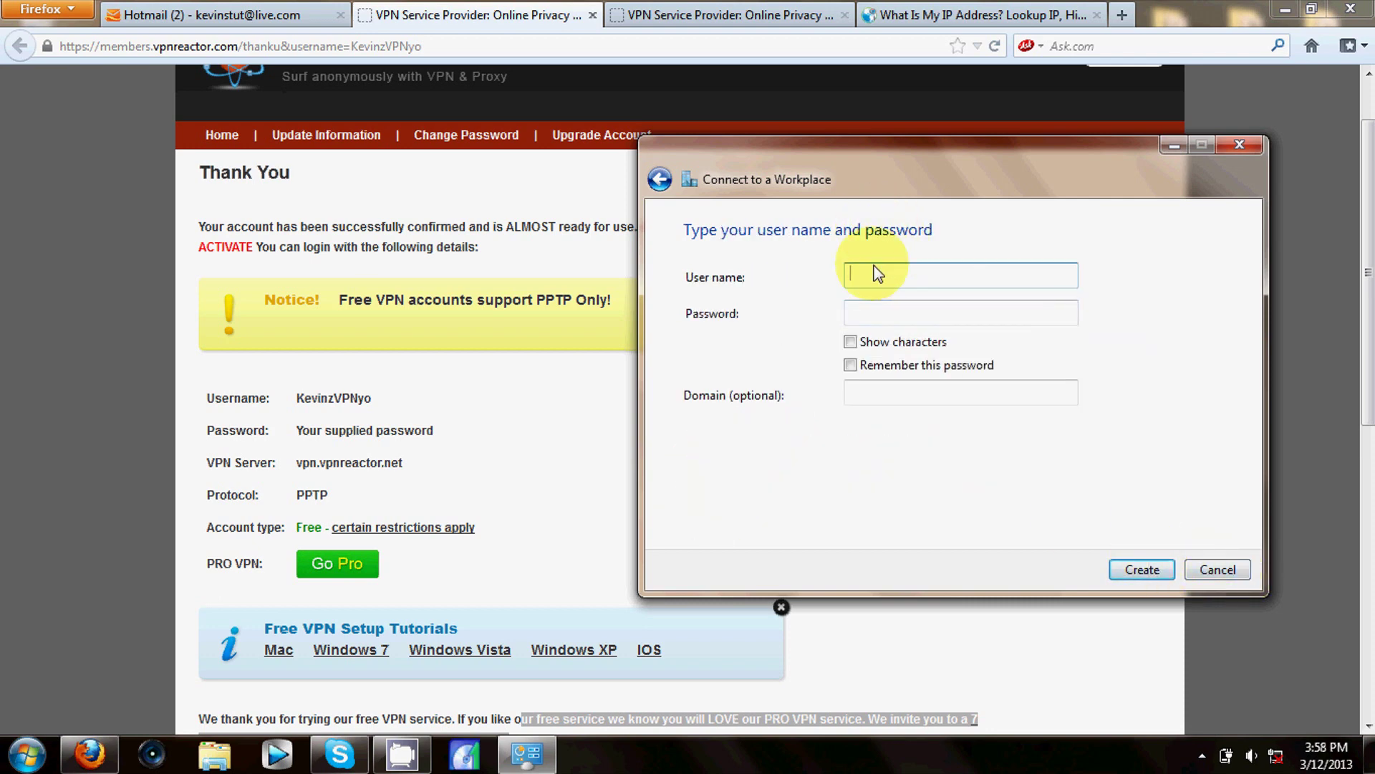
type("KevinzV")
type("PNyo")
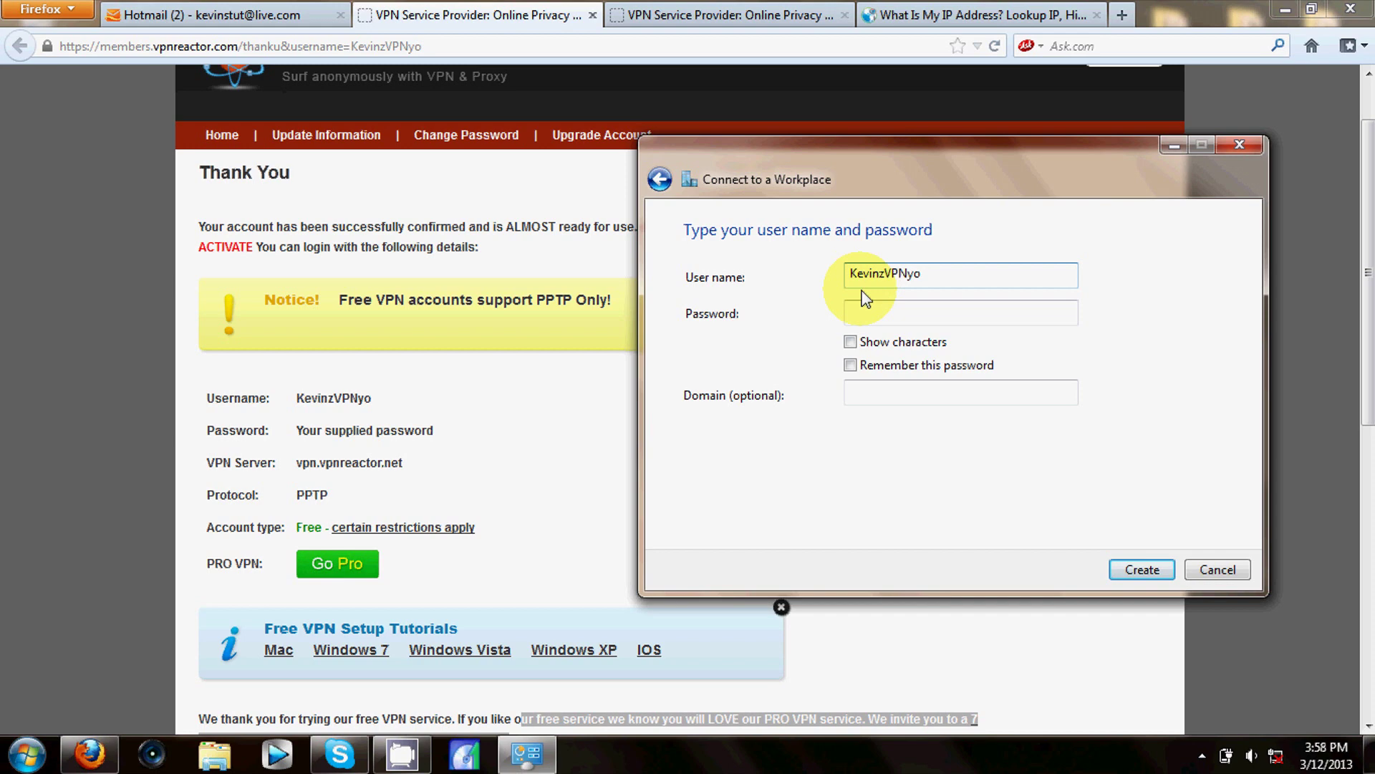
left_click(862, 313)
type("•")
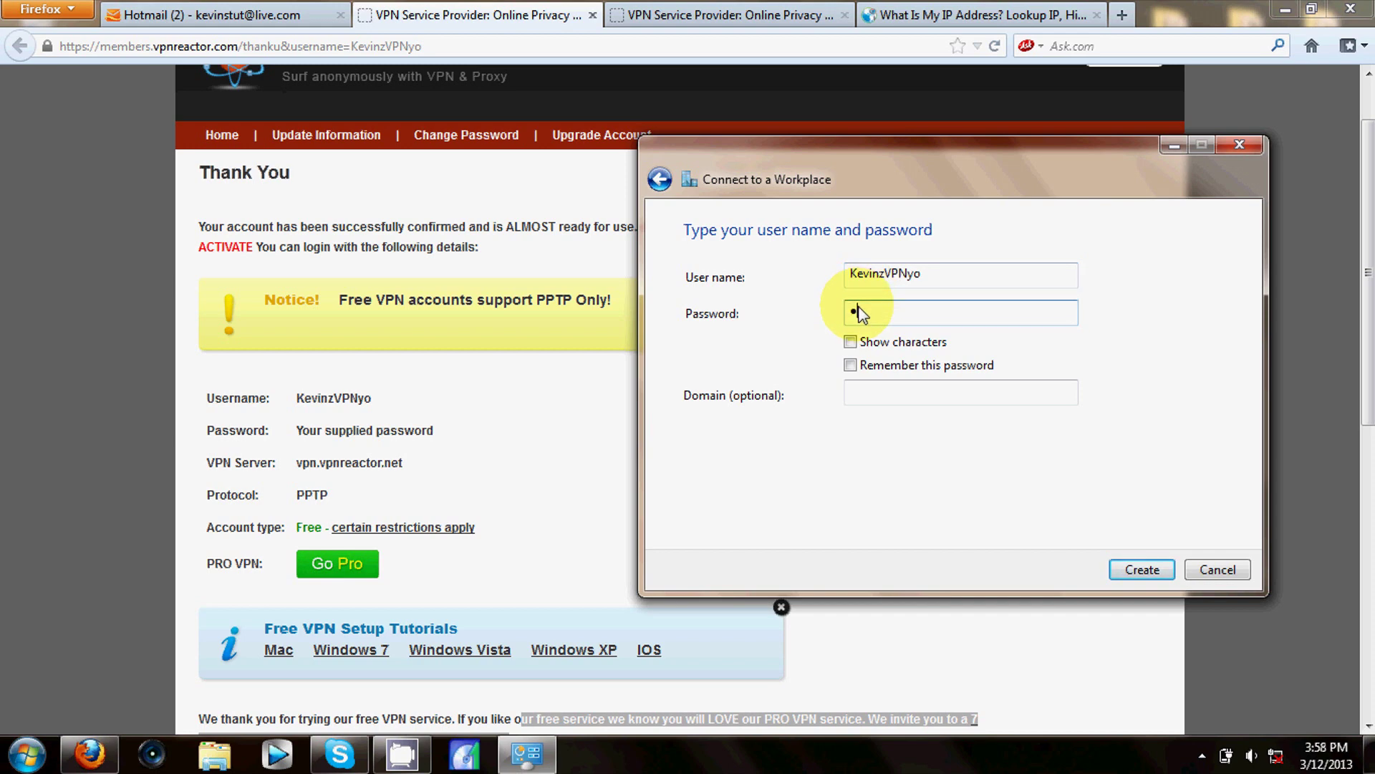
type("••")
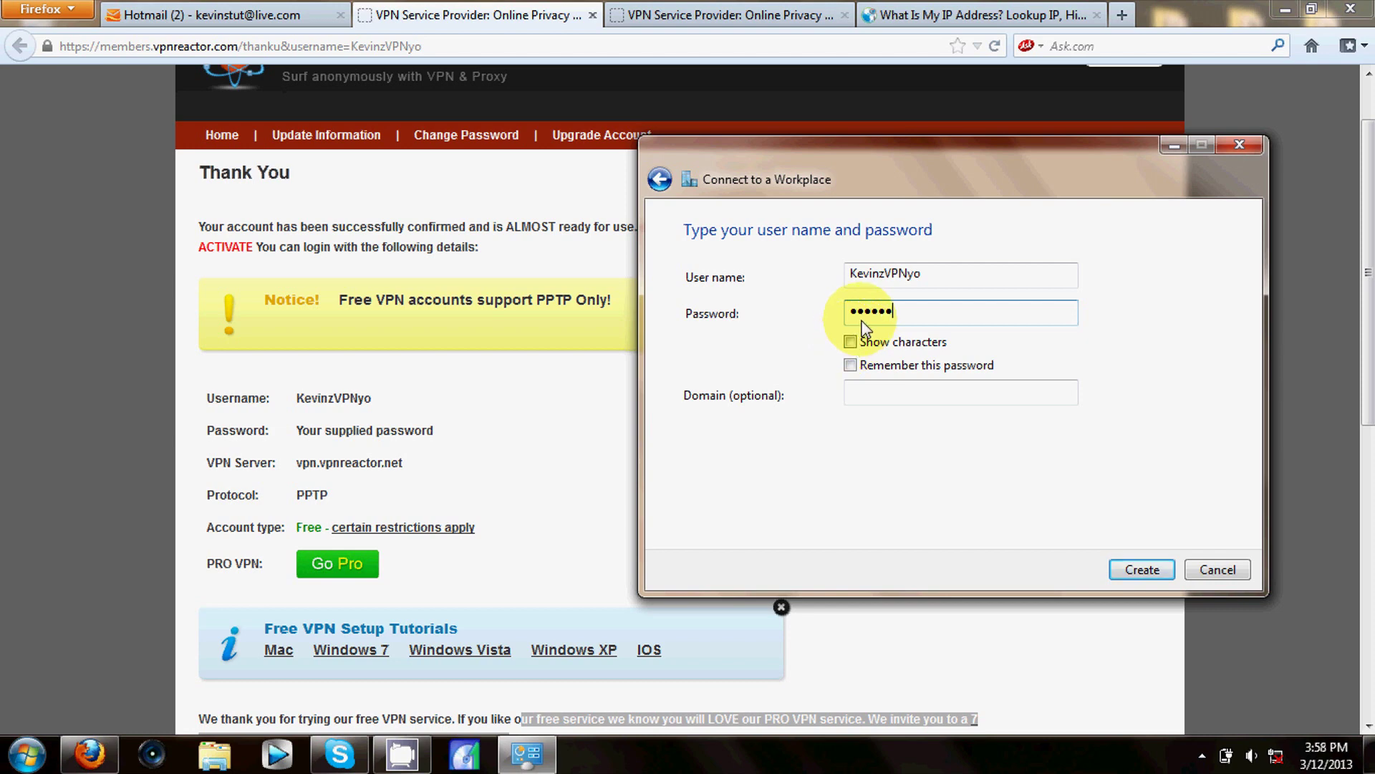
left_click(850, 365)
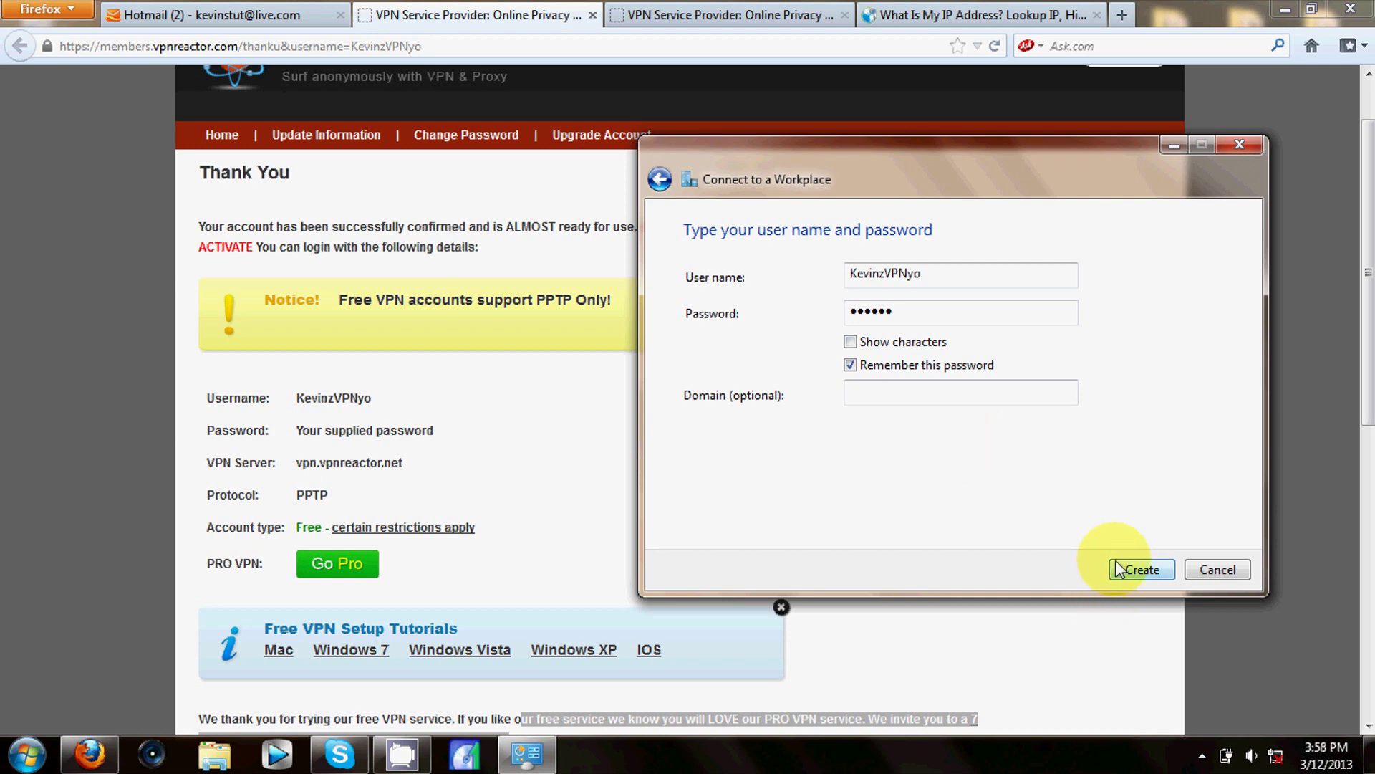
left_click(1142, 570)
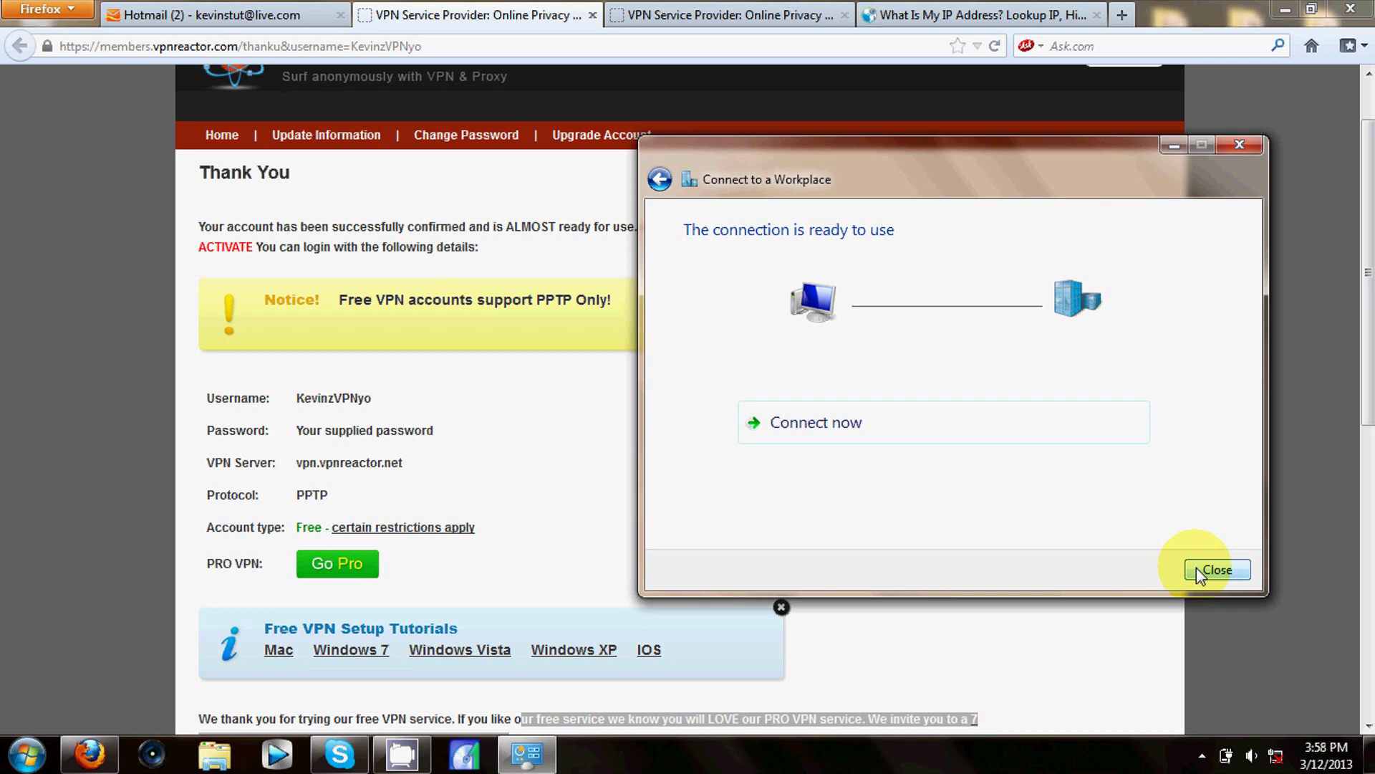
- Connect Kevins VPN TUT, close the wizard, and confirm it shows Connected in the tray
left_click(1012, 10)
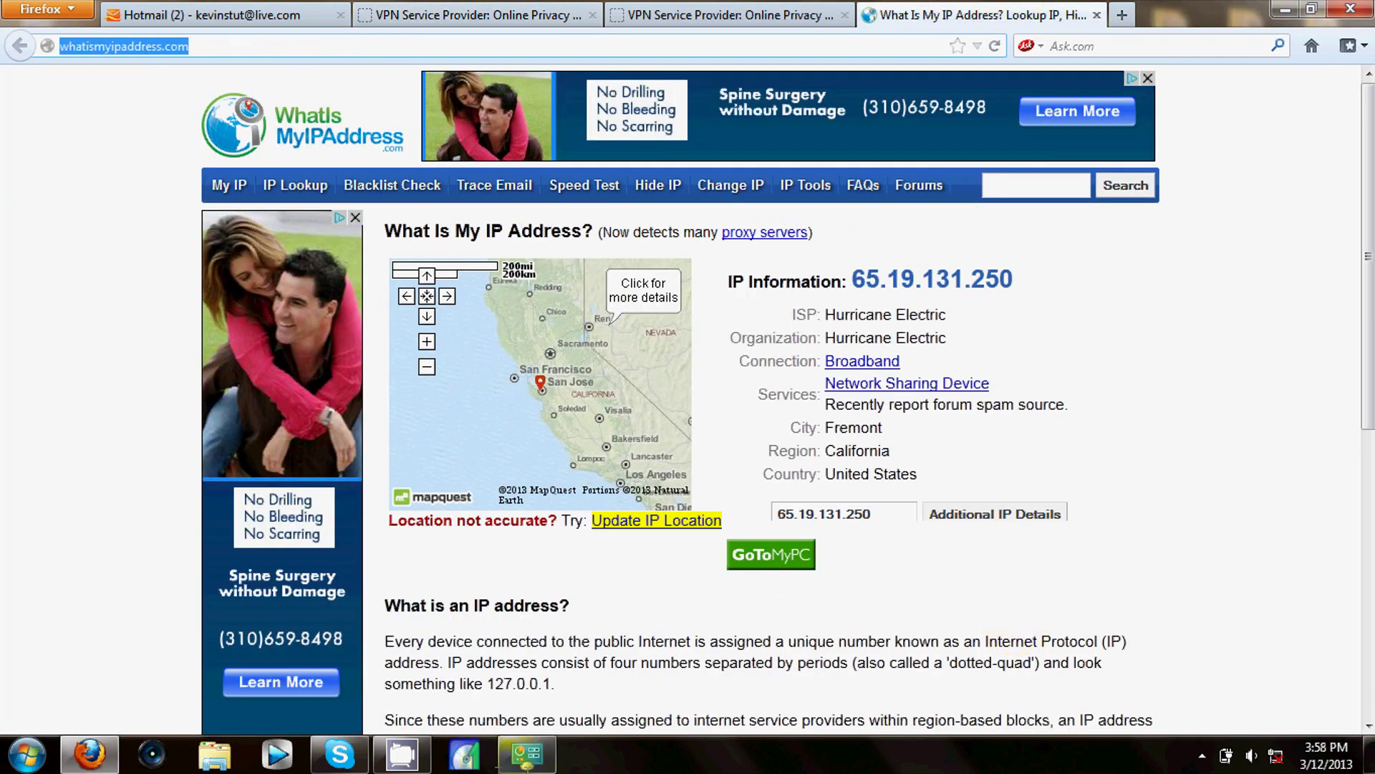
left_click(527, 752)
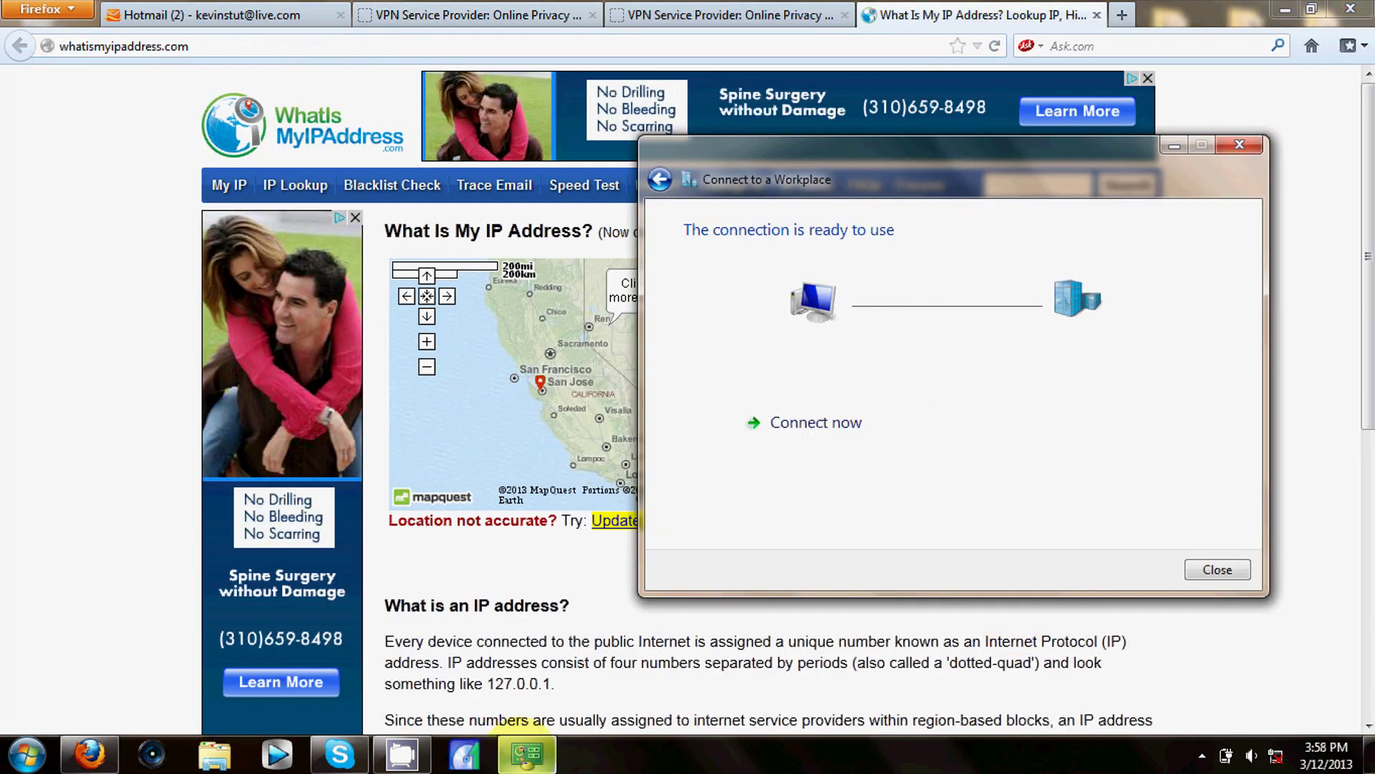
left_click(874, 421)
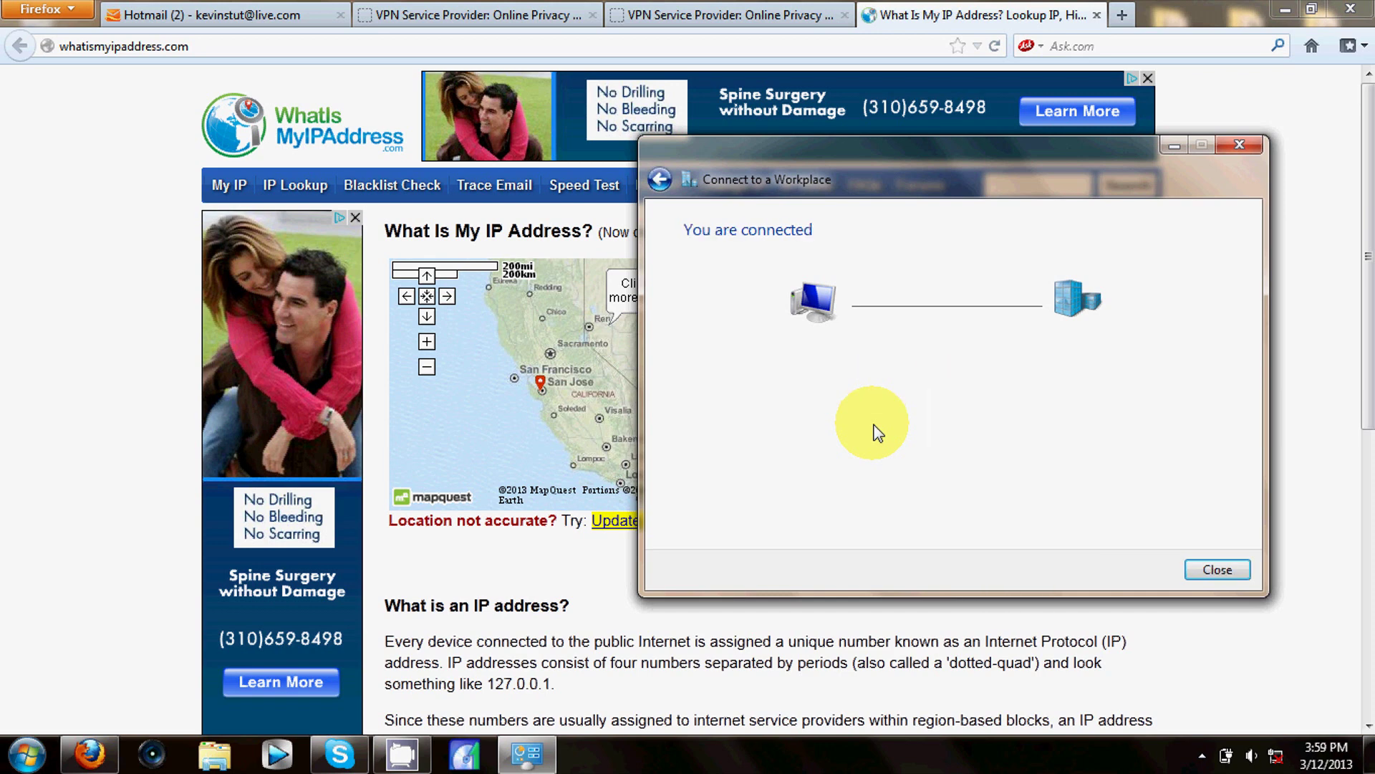
left_click(1219, 565)
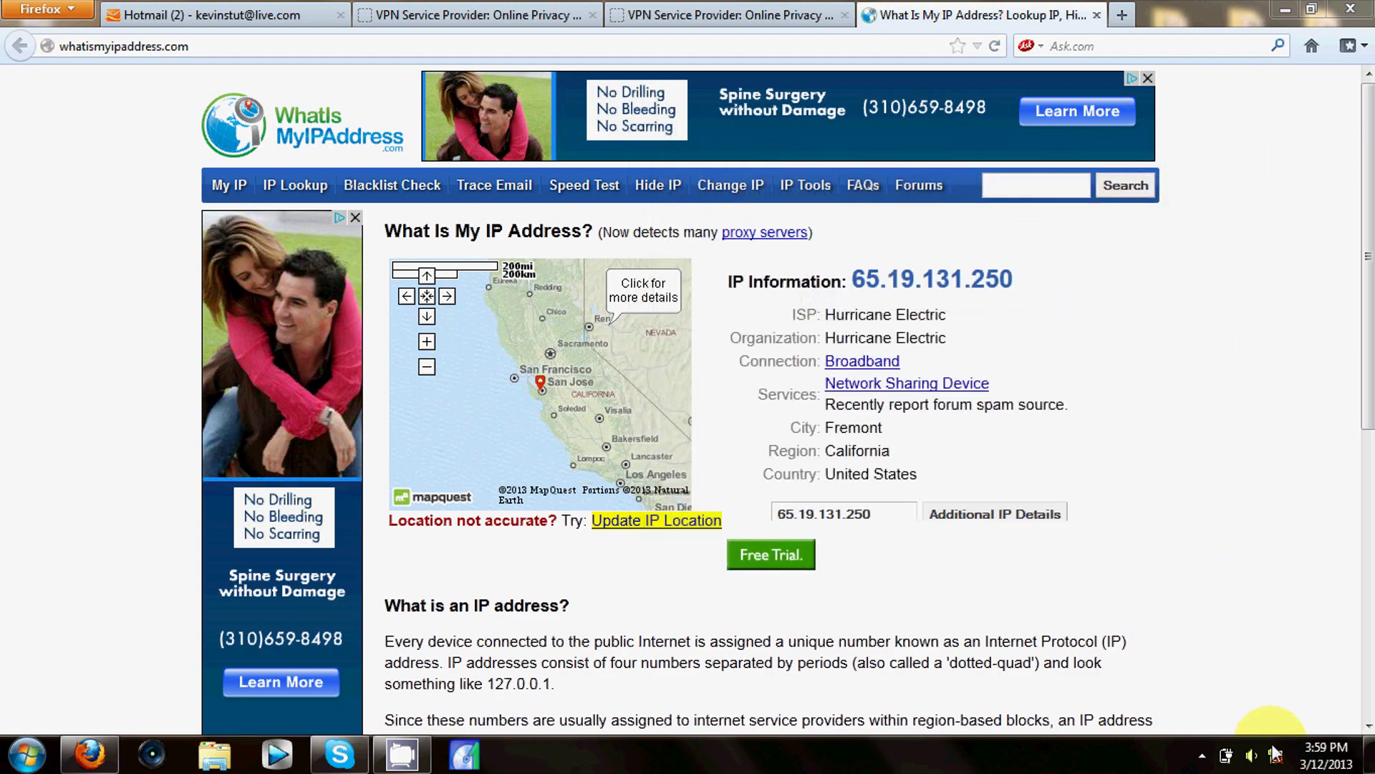
left_click(1277, 755)
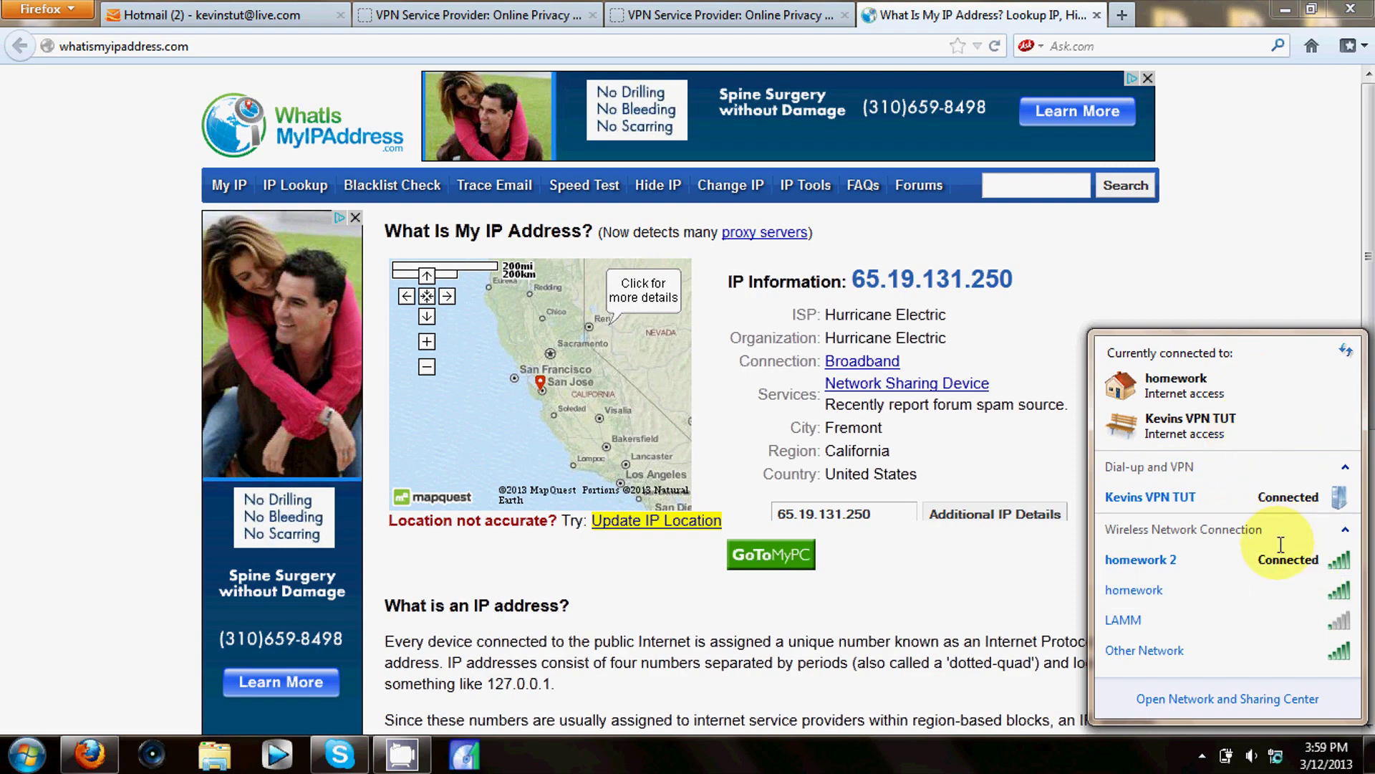
left_click(1223, 322)
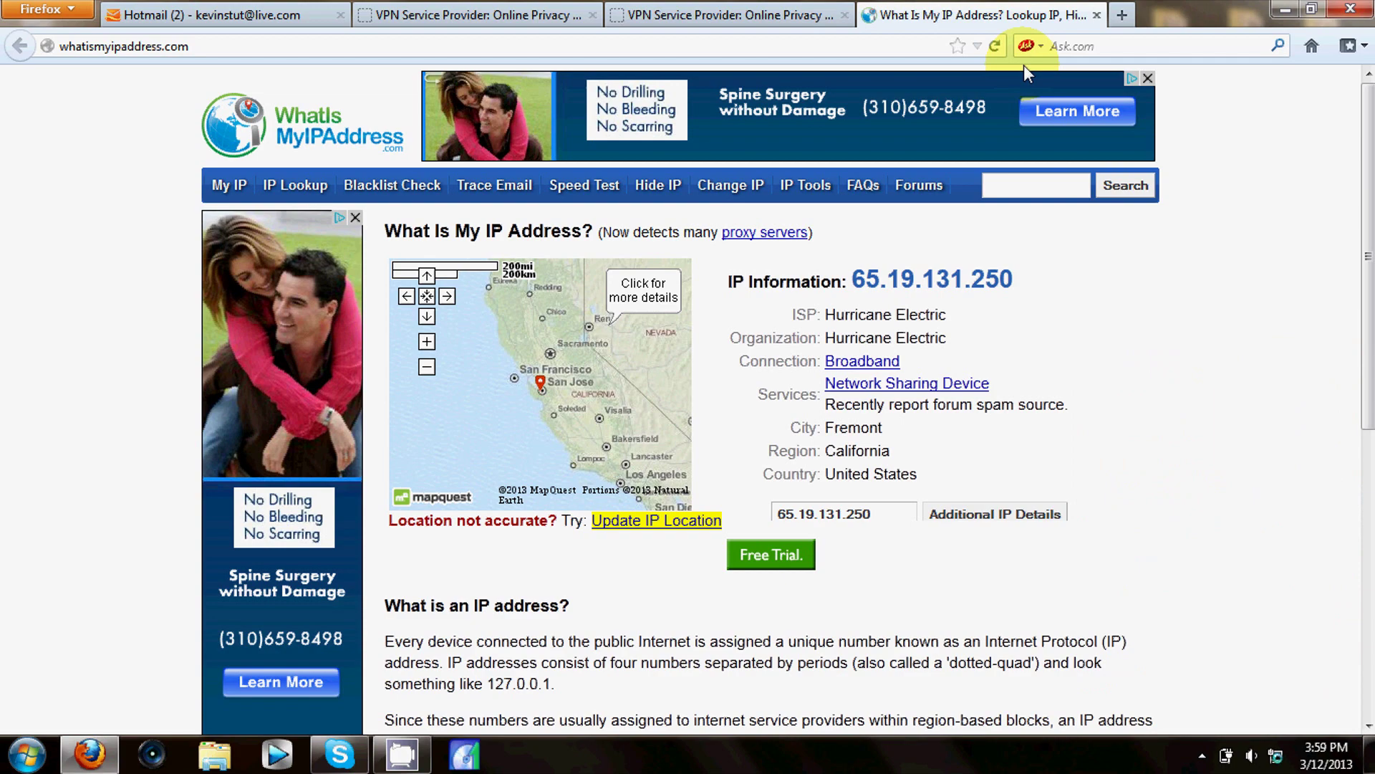
- Reload whatismyipaddress.com in a new tab, showing the new IP 76.73.18.132 in Amol, Iran
left_click(1098, 15)
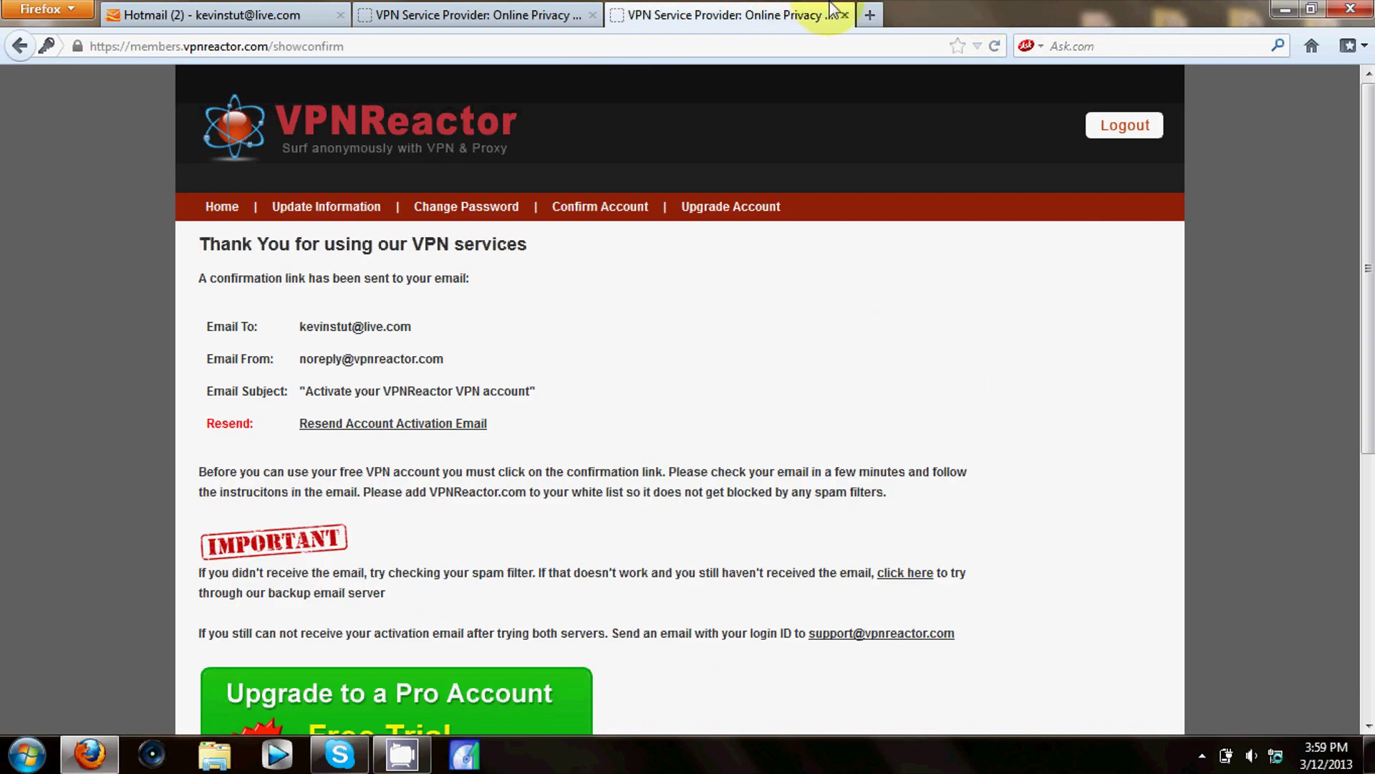
left_click(870, 13)
type("whatismyipaddress.com")
key("Return")
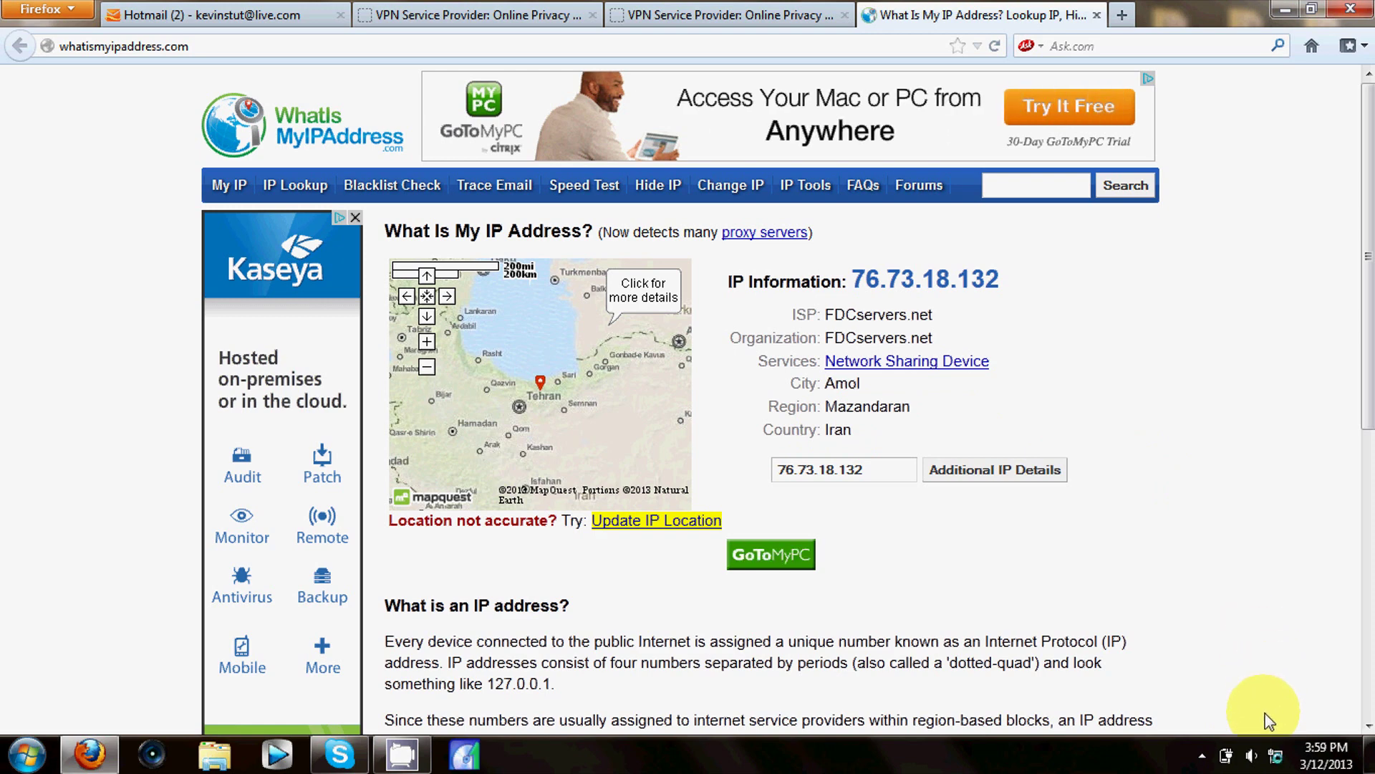
left_click(1275, 752)
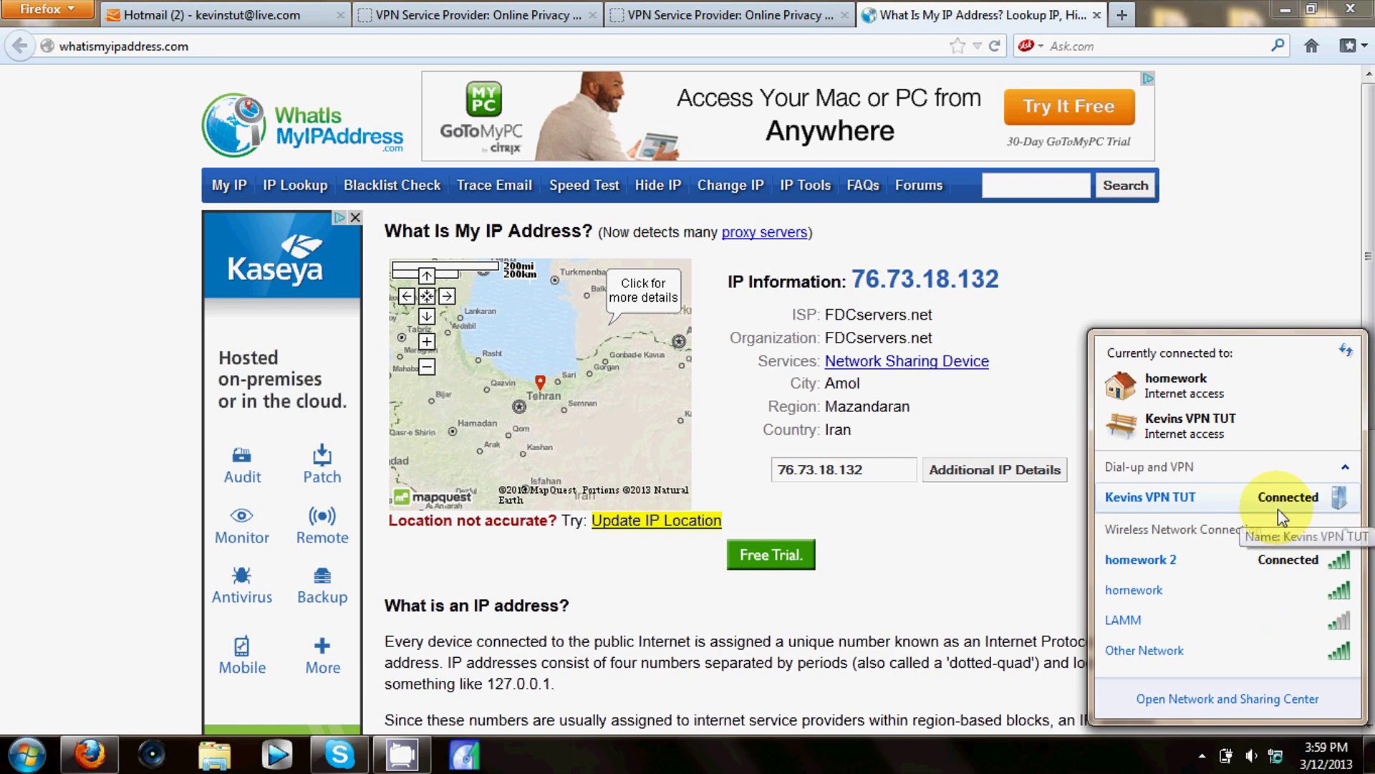
- Disconnect Kevins VPN TUT from the tray, then reconnect it with the saved credentials
left_click(1278, 503)
left_click(1278, 523)
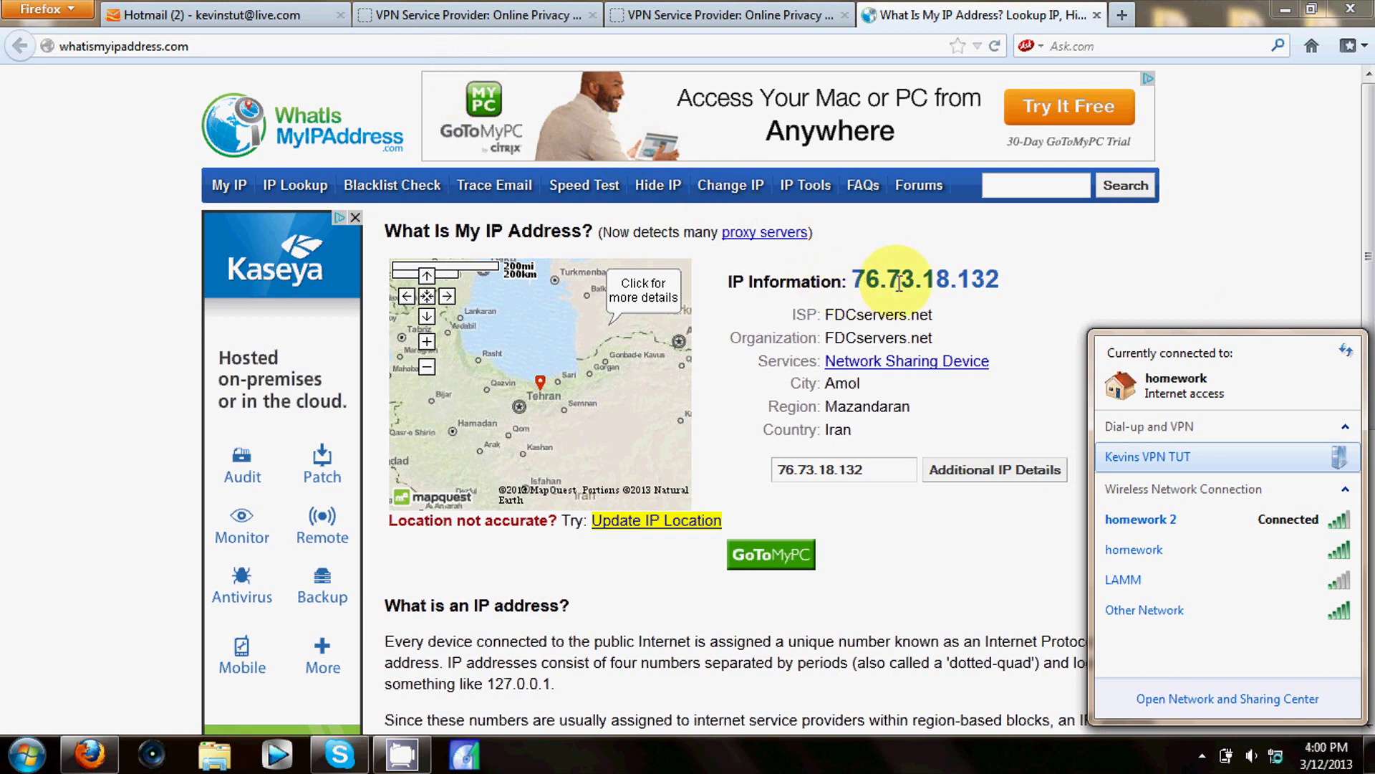
left_click(1248, 459)
left_click(1313, 486)
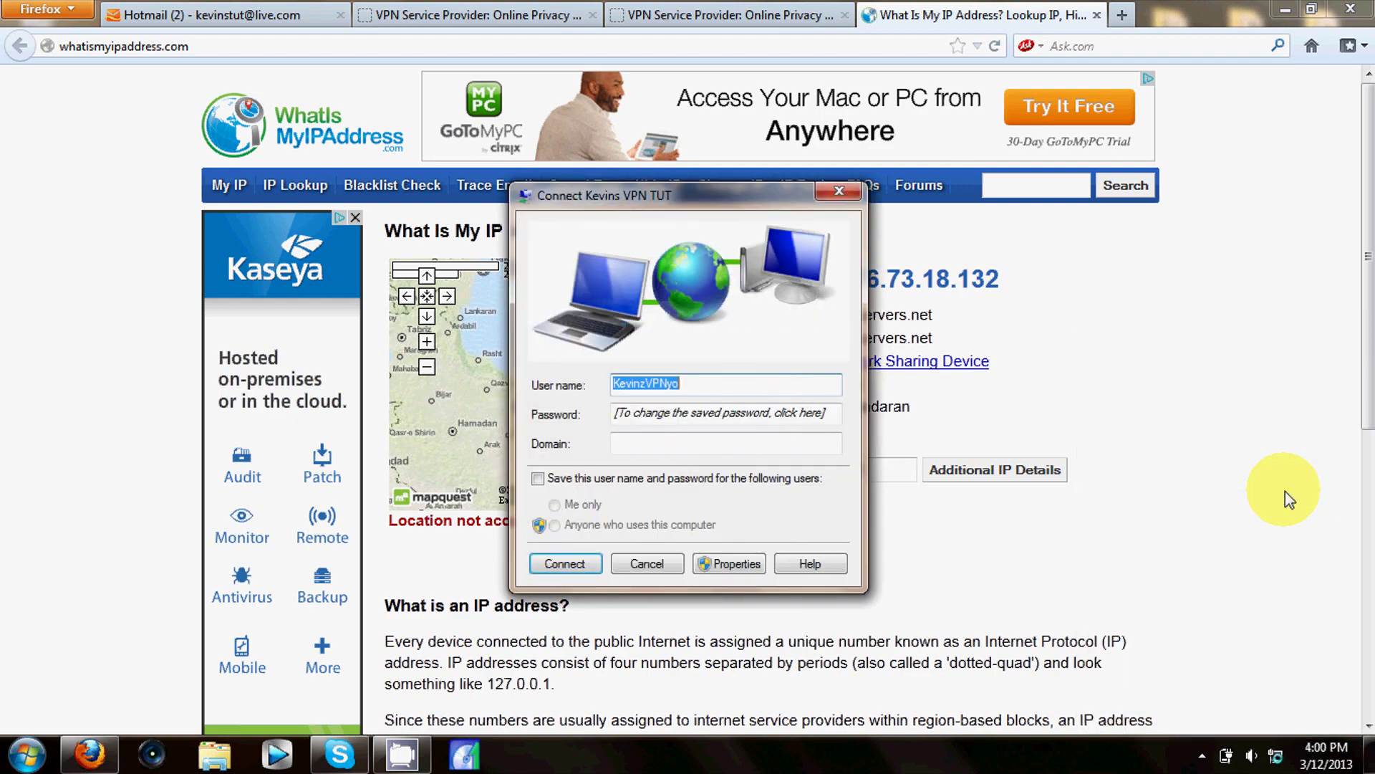
left_click(567, 564)
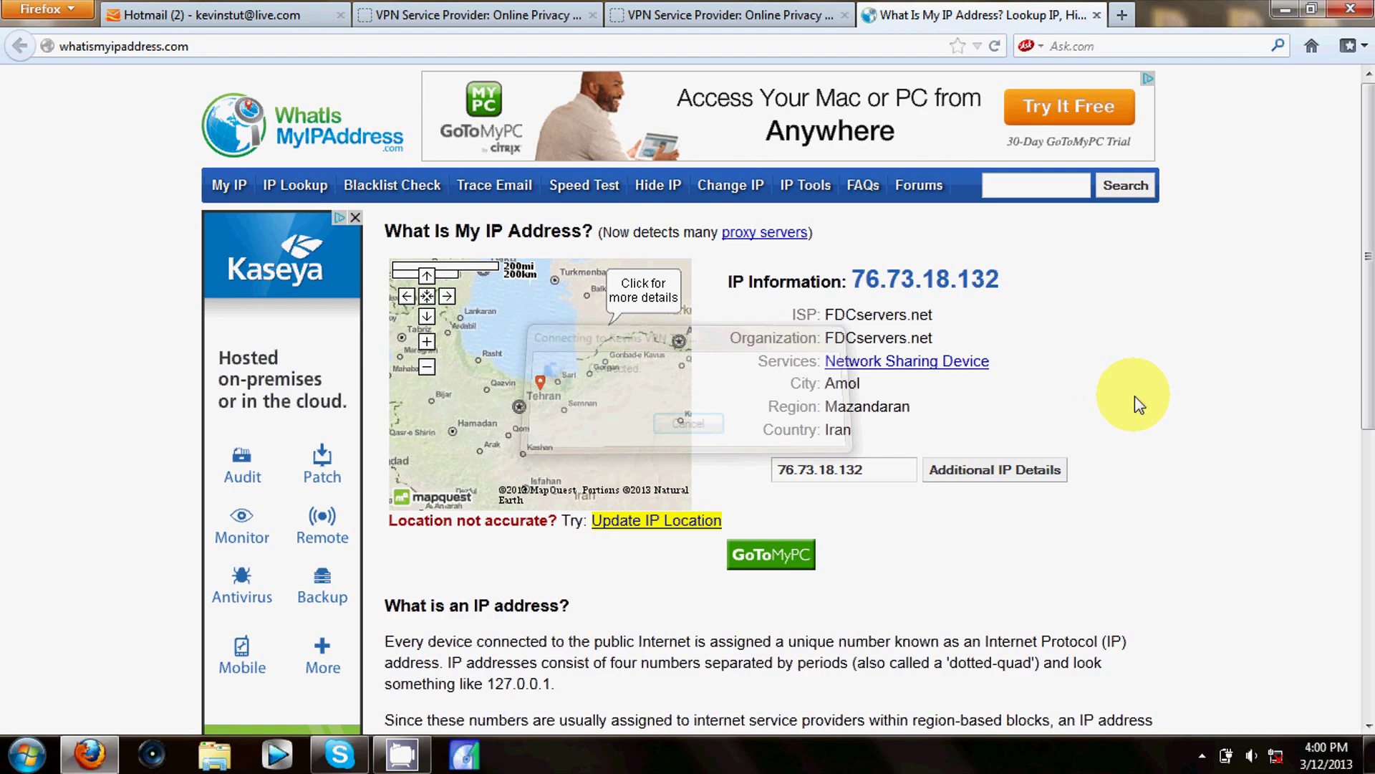
- Reload whatismyipaddress.com to see 65.19.131.244, then switch to the VPNReactor confirmation page
left_click(1095, 16)
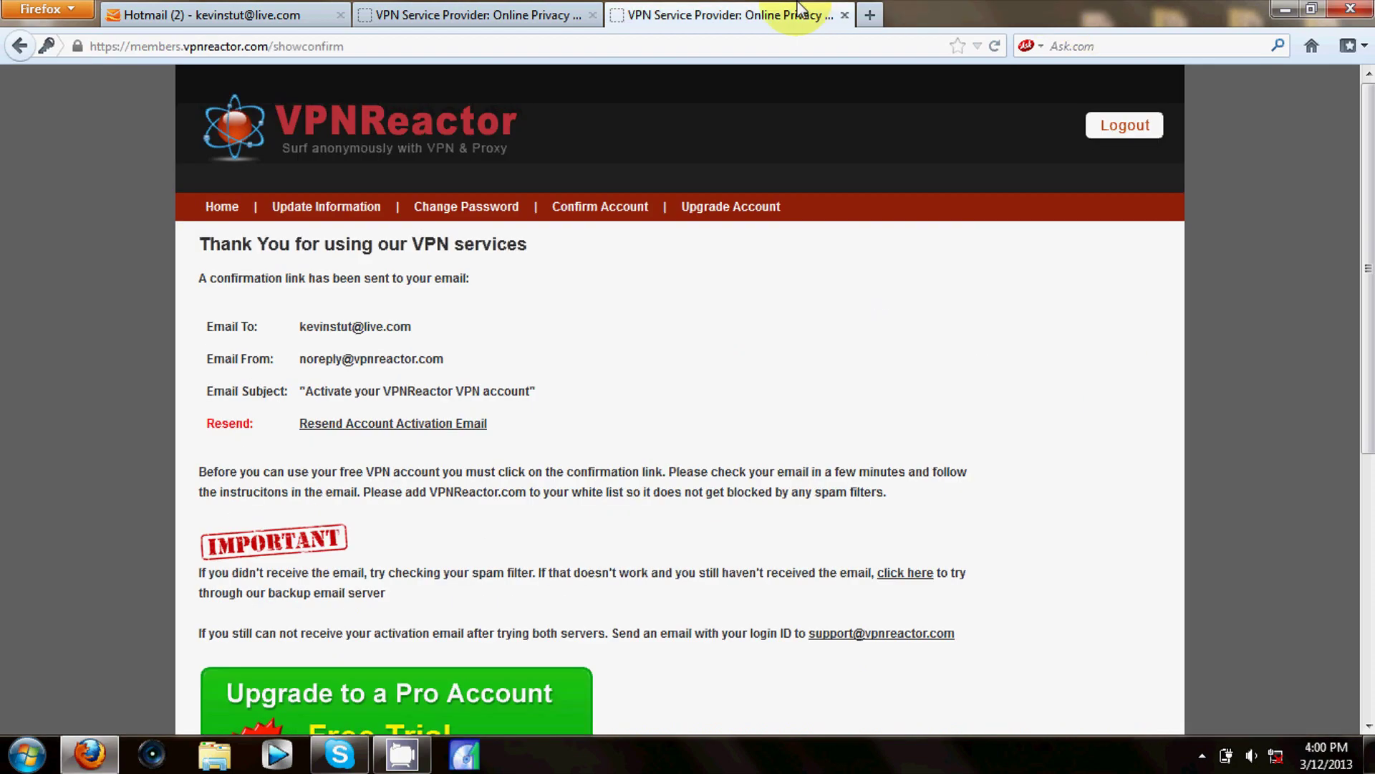
left_click(868, 15)
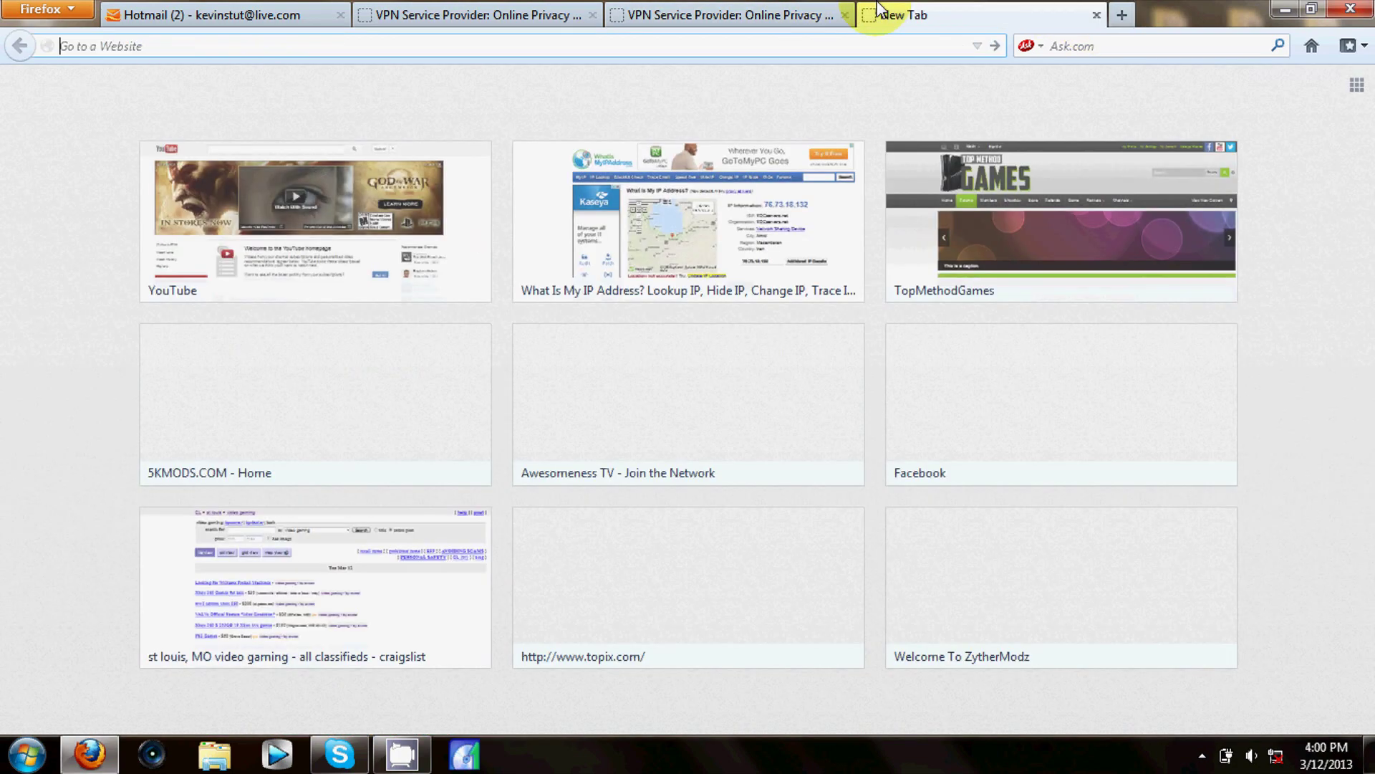
type("whatismyipaddress.com")
key("Return")
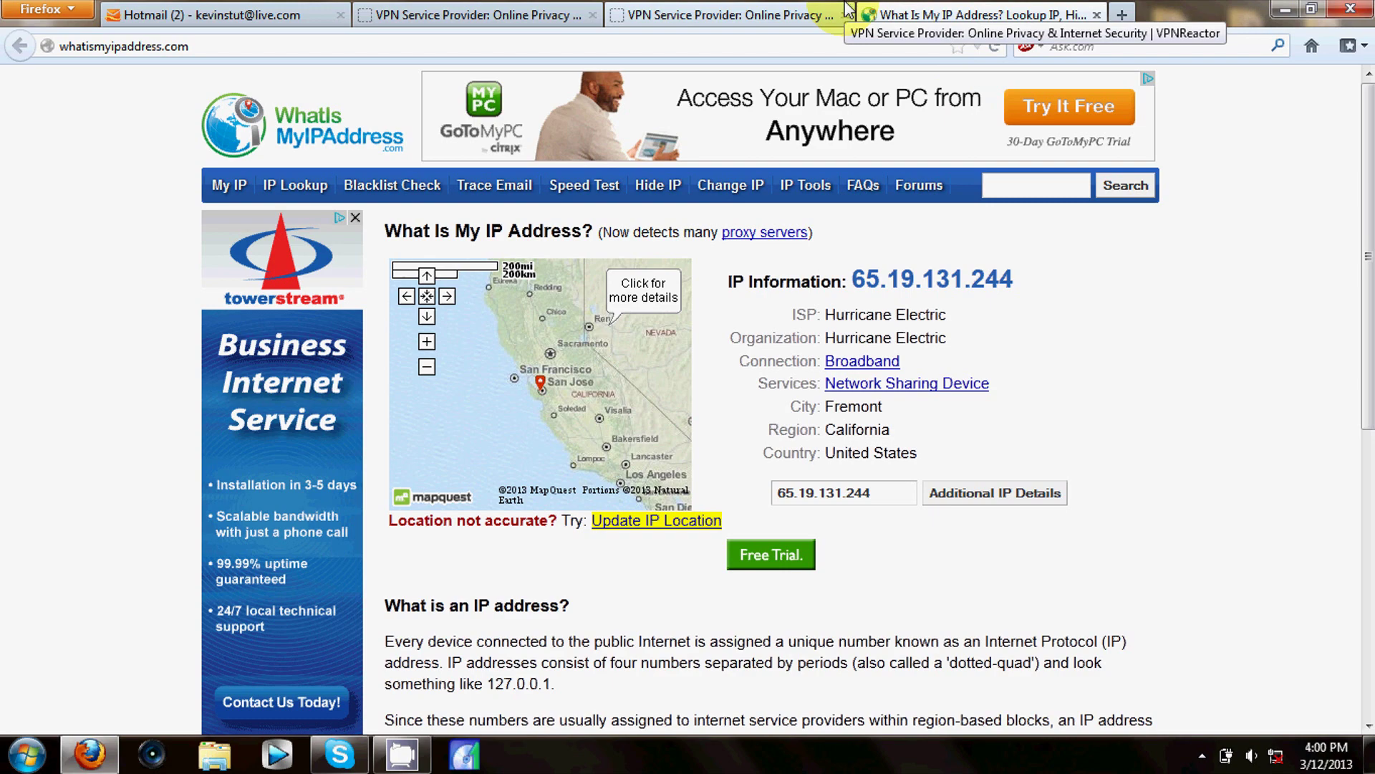
left_click(688, 14)
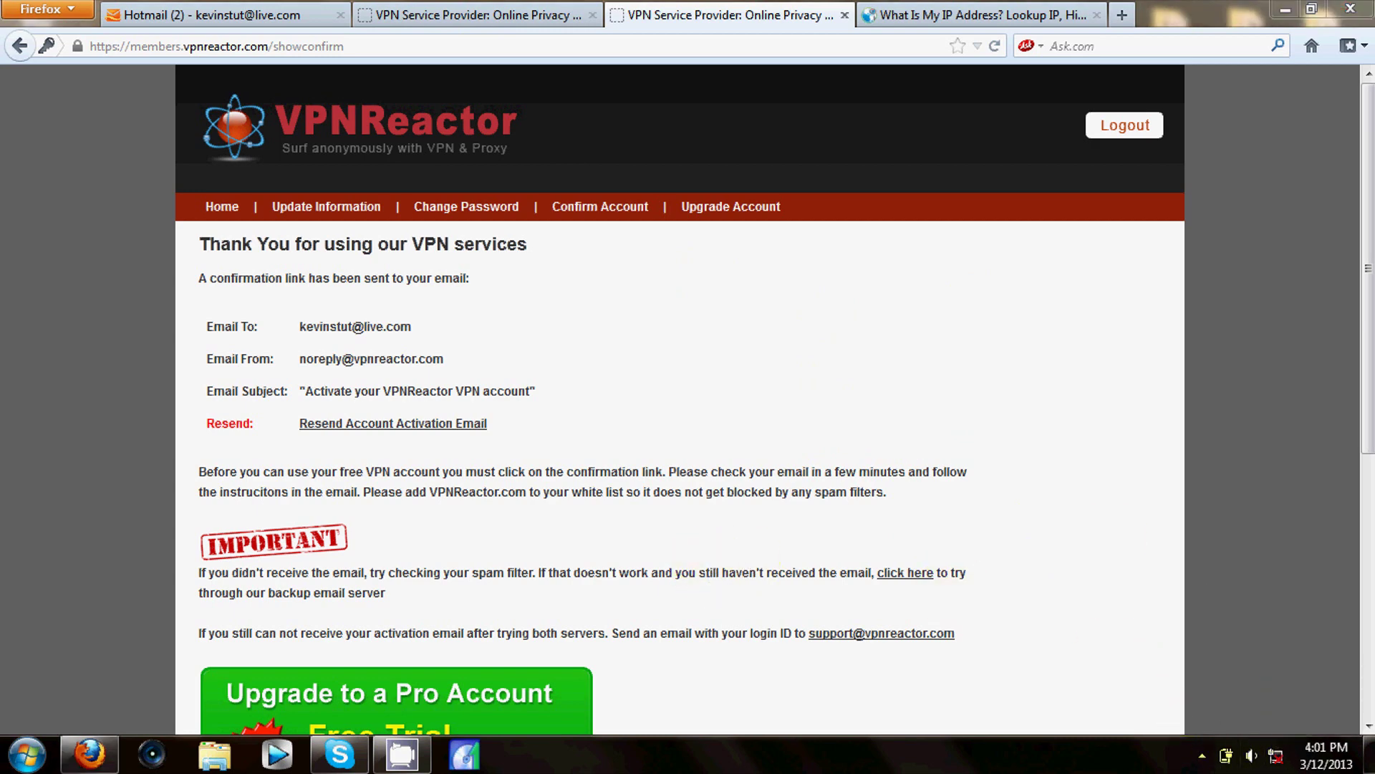
- Open the CamStudio recorder from the tray's hidden icons
left_click(1202, 756)
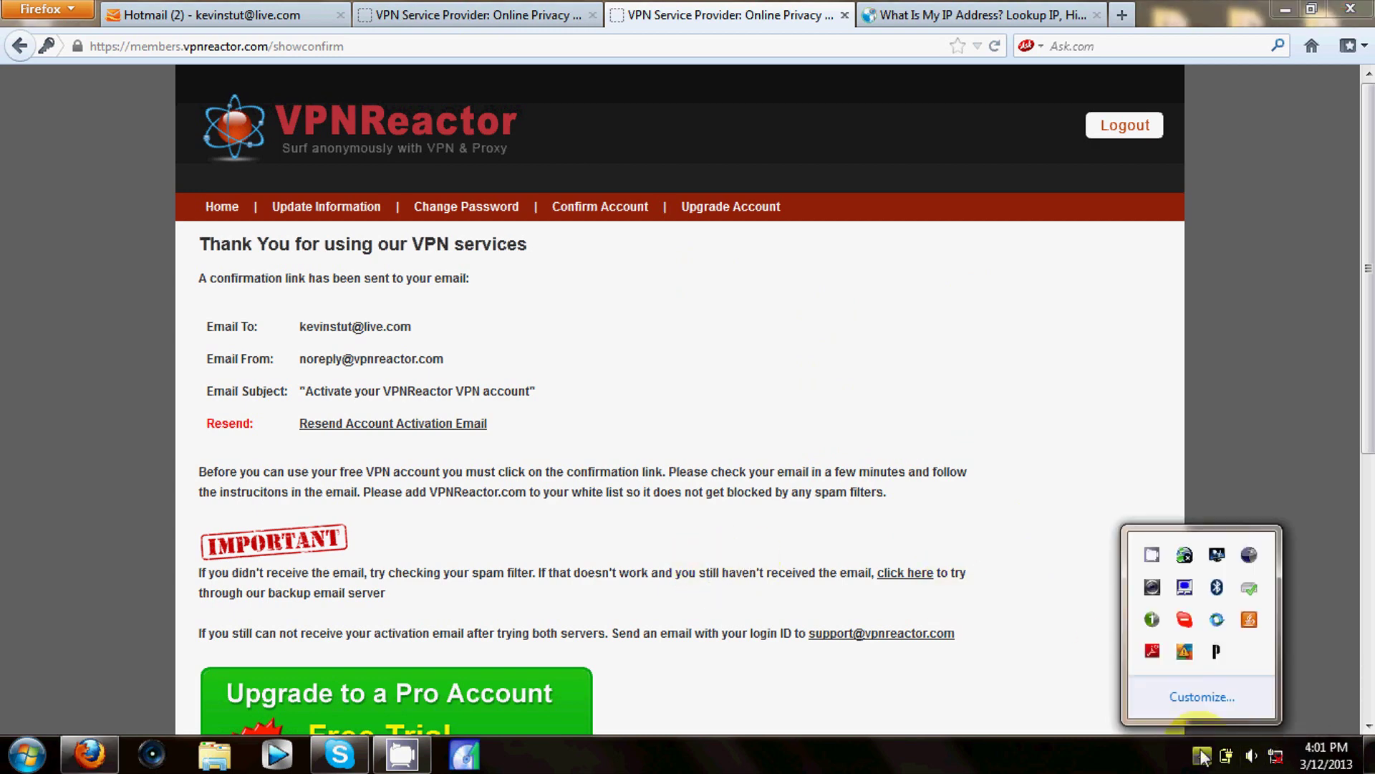
left_click(1152, 556)
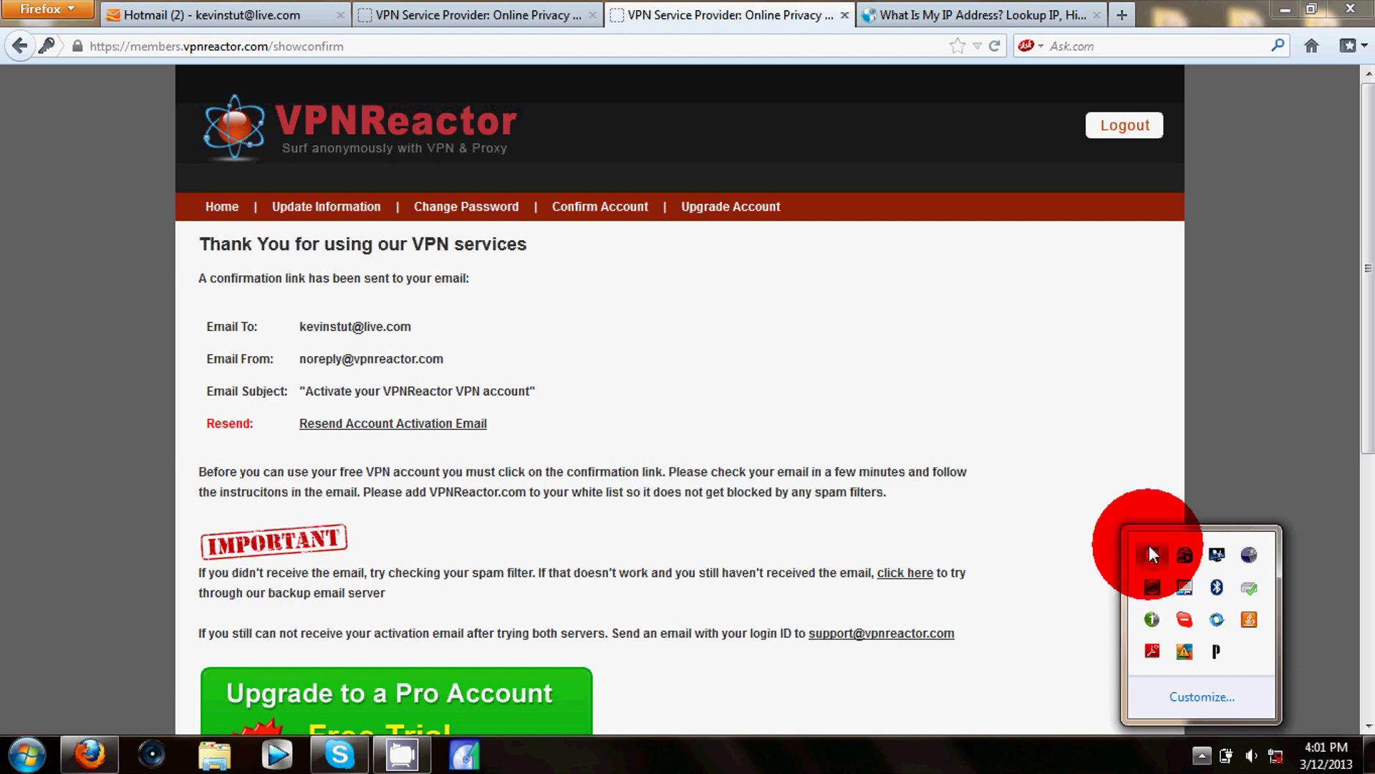